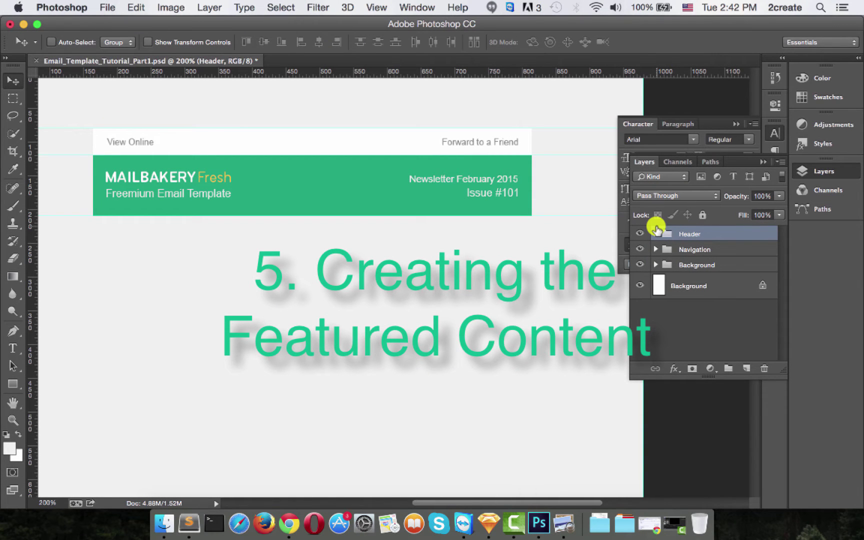
- Create a new layer group above Header and name it Featured Content
{"action": "left_click", "coordinate": [729, 369]}
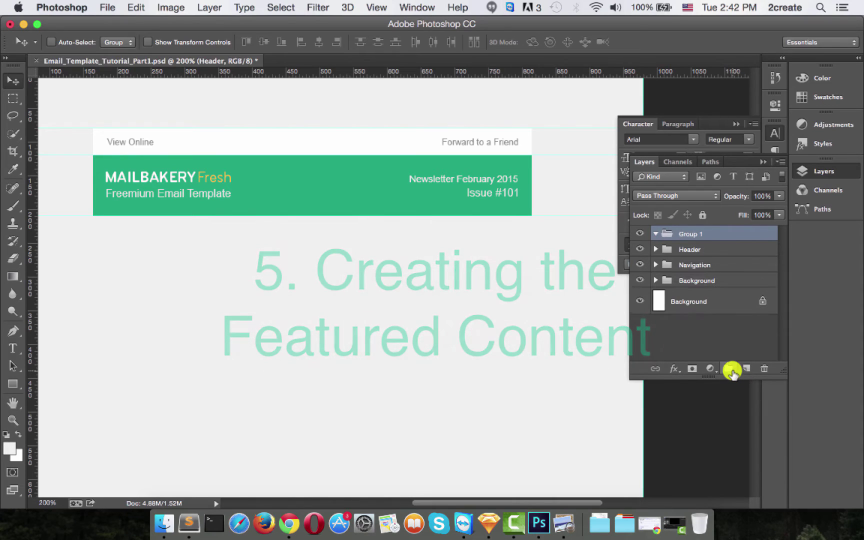
{"action": "double_click", "coordinate": [691, 234]}
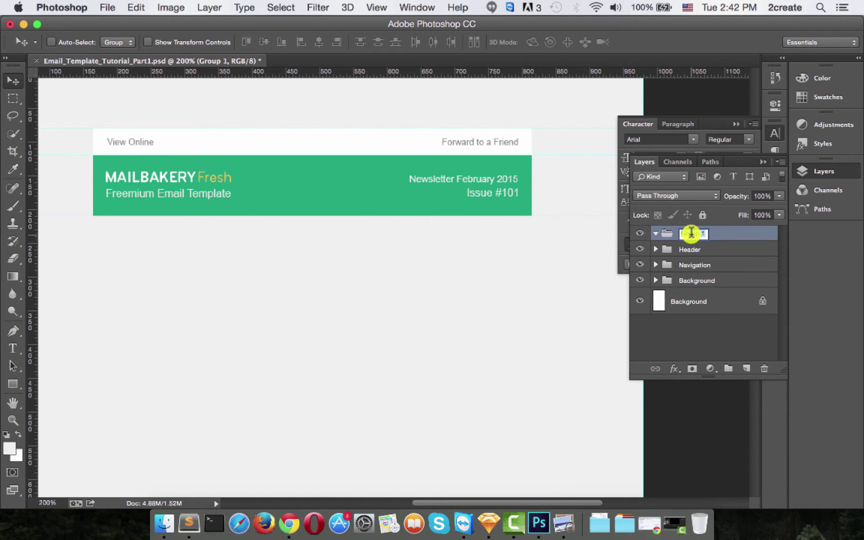
{"action": "type", "text": "Featured Cin"}
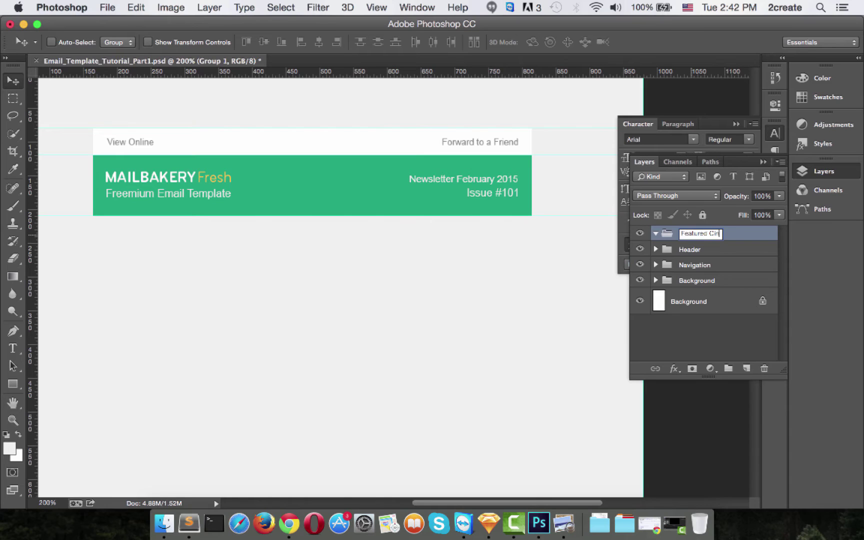
{"action": "key", "text": "BackSpace"}
{"action": "key", "text": "BackSpace"}
{"action": "type", "text": "ontent"}
{"action": "key", "text": "Return"}
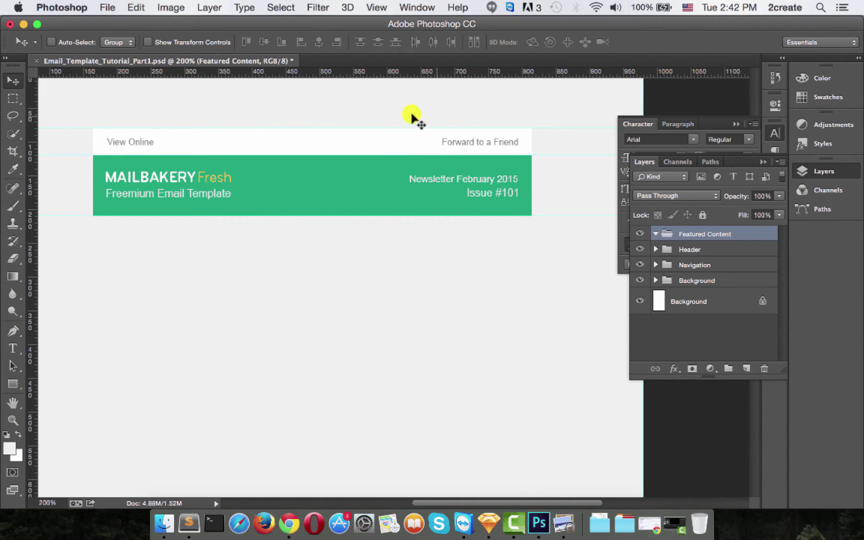
- Measure an area below the green header with a marquee and place a horizontal guide about 270 px under the header, removing the selection
{"action": "left_click", "coordinate": [13, 99]}
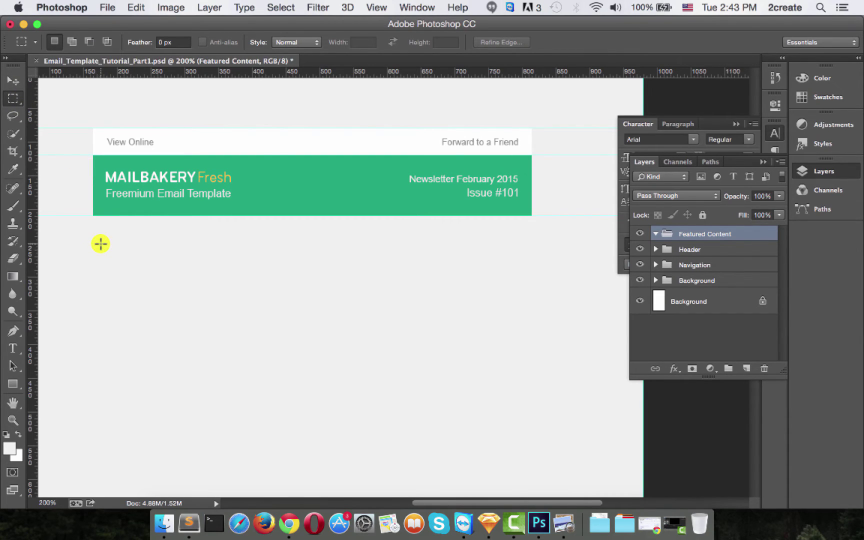
{"action": "left_click_drag", "start_coordinate": [92, 215], "coordinate": [280, 396]}
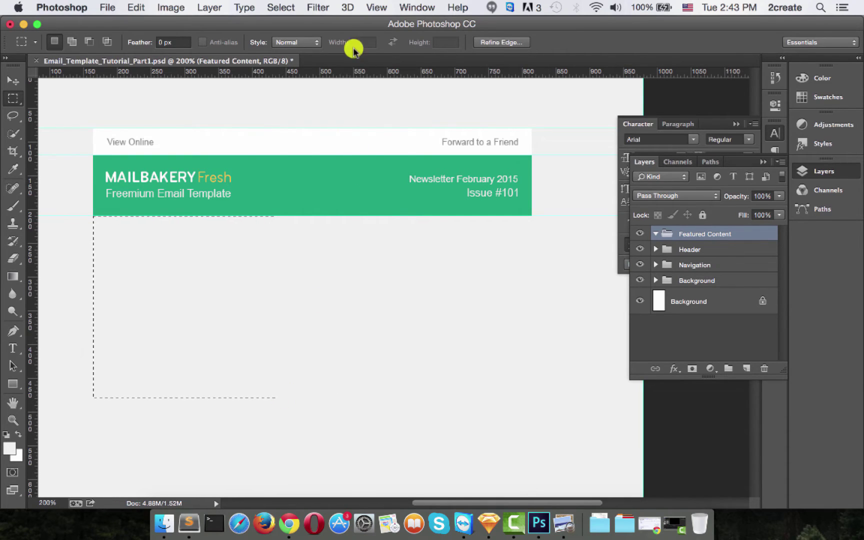
{"action": "left_click_drag", "start_coordinate": [355, 71], "coordinate": [357, 399]}
{"action": "key", "text": "super+d"}
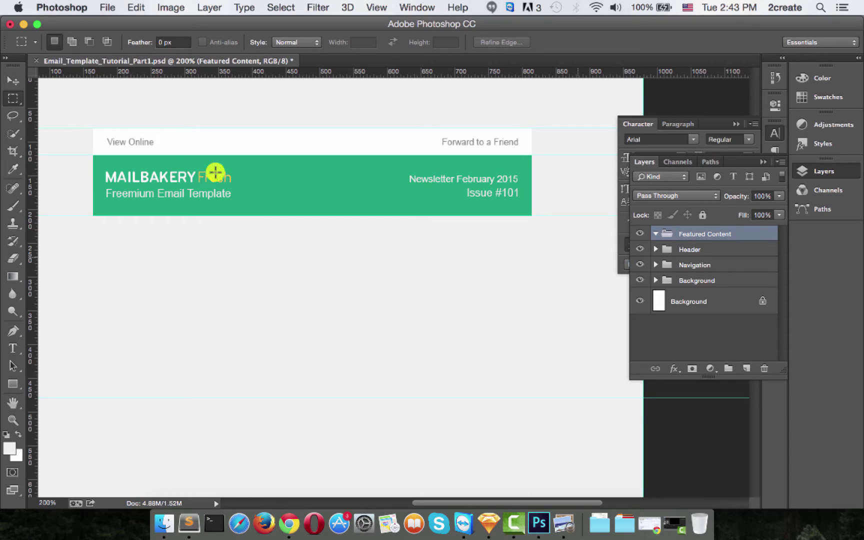
- Draw a 650 × 270 px rectangle shape spanning the header's width, from the green header down to the new guide
{"action": "left_click", "coordinate": [14, 386]}
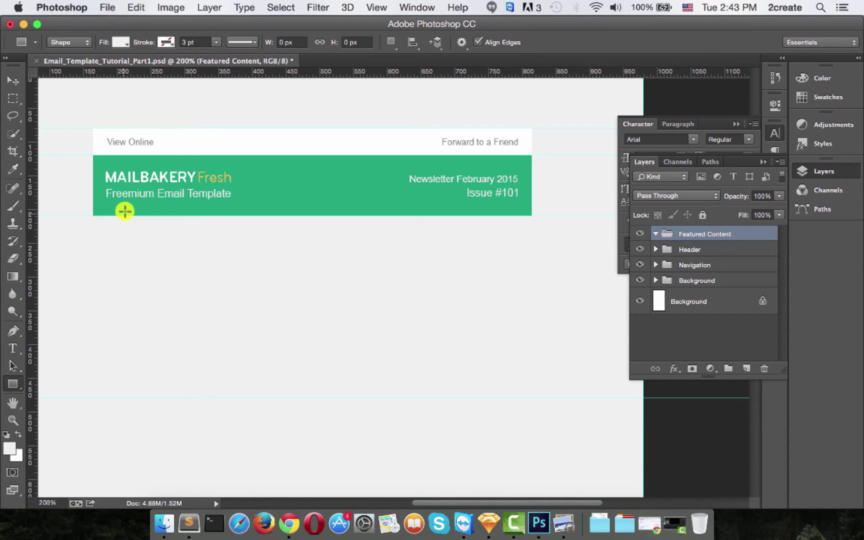
{"action": "left_click_drag", "start_coordinate": [93, 217], "coordinate": [529, 395]}
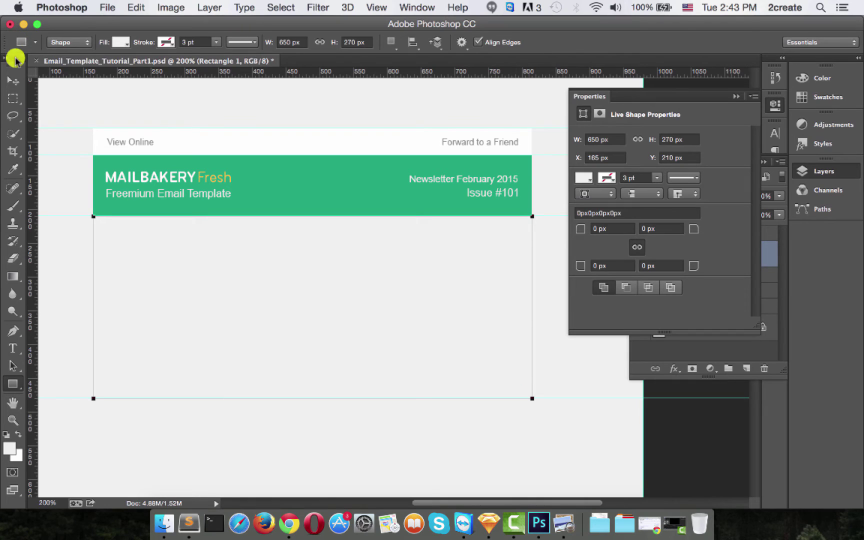
{"action": "left_click", "coordinate": [13, 85]}
- Rename the rectangle's layer as Image Placeholder
{"action": "left_click", "coordinate": [769, 253]}
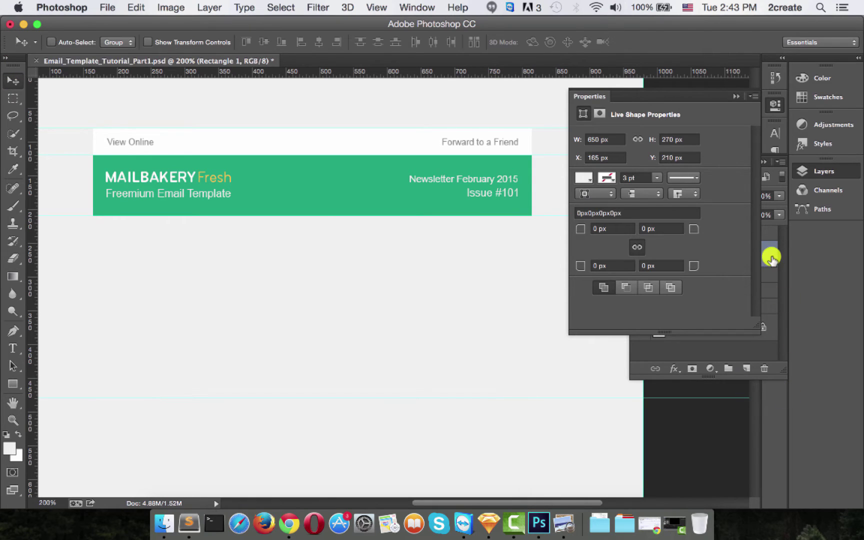
{"action": "double_click", "coordinate": [701, 255]}
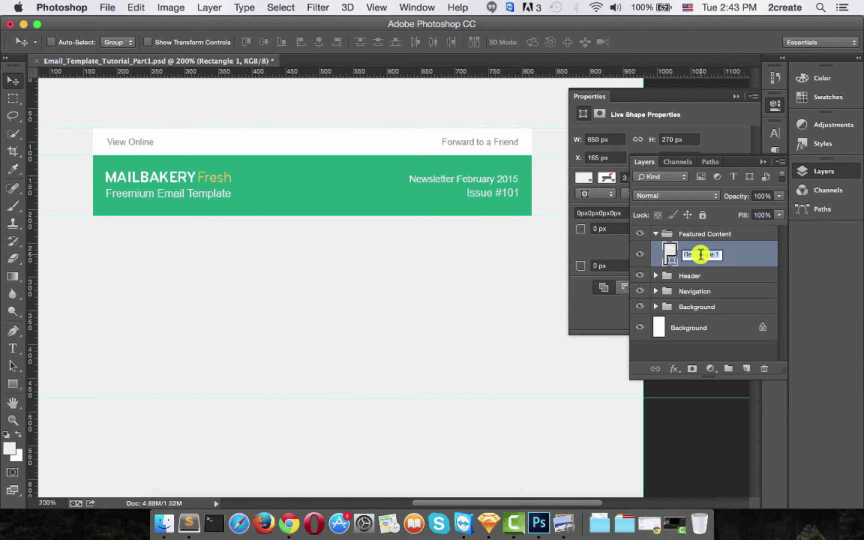
{"action": "type", "text": "Image P"}
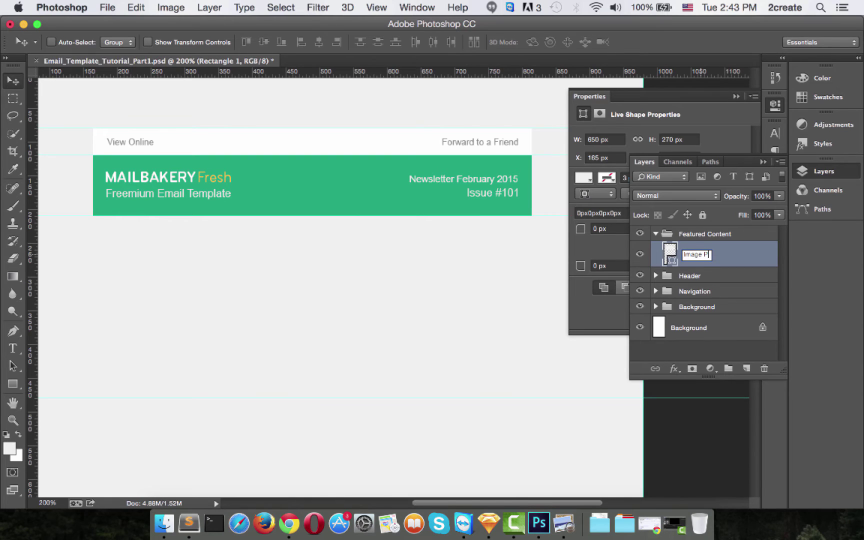
{"action": "type", "text": "laceholder"}
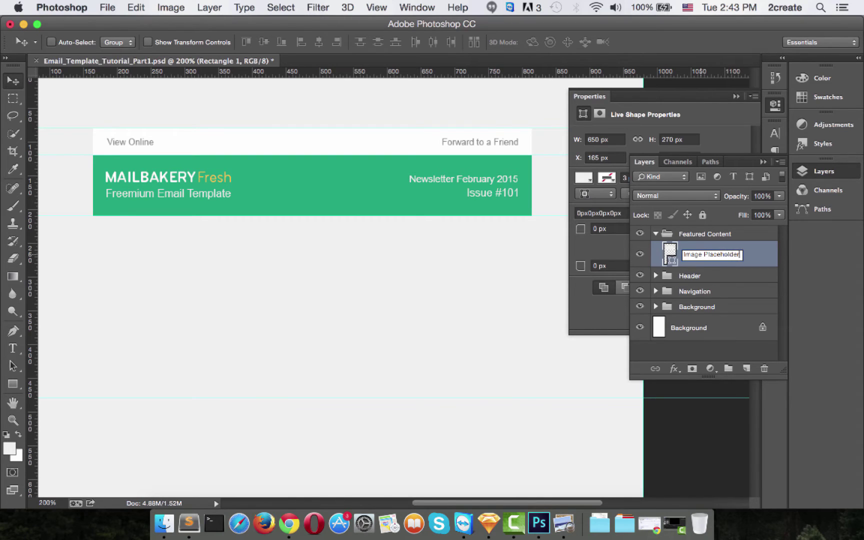
{"action": "key", "text": "Return"}
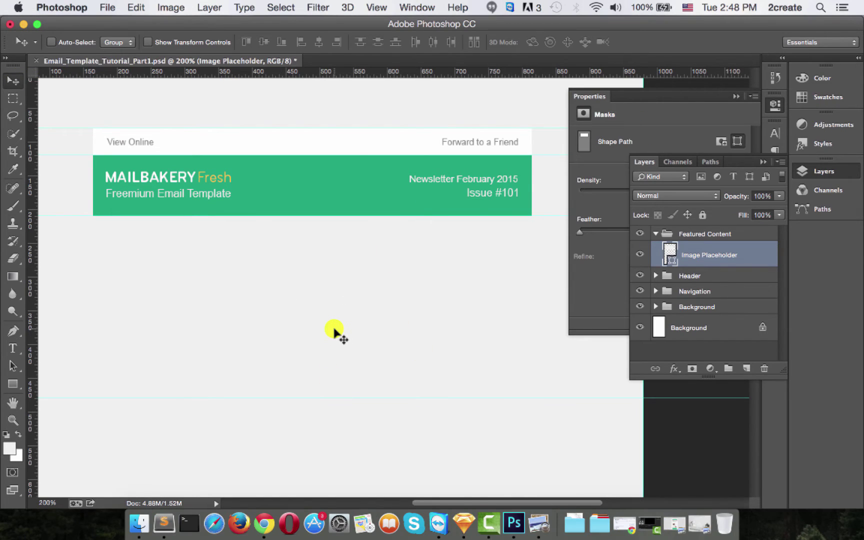
- Place img1.jpg as an embedded image above the Image Placeholder layer at its default size
{"action": "left_click", "coordinate": [100, 9]}
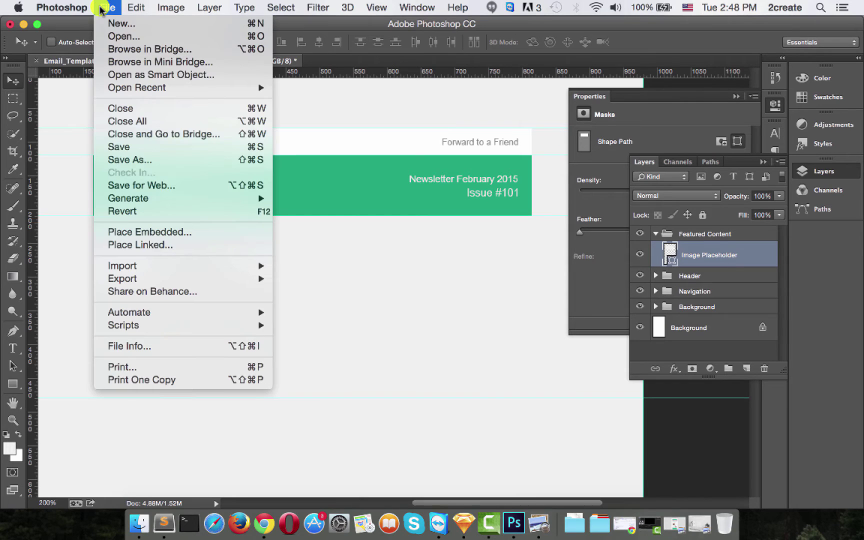
{"action": "left_click", "coordinate": [131, 233]}
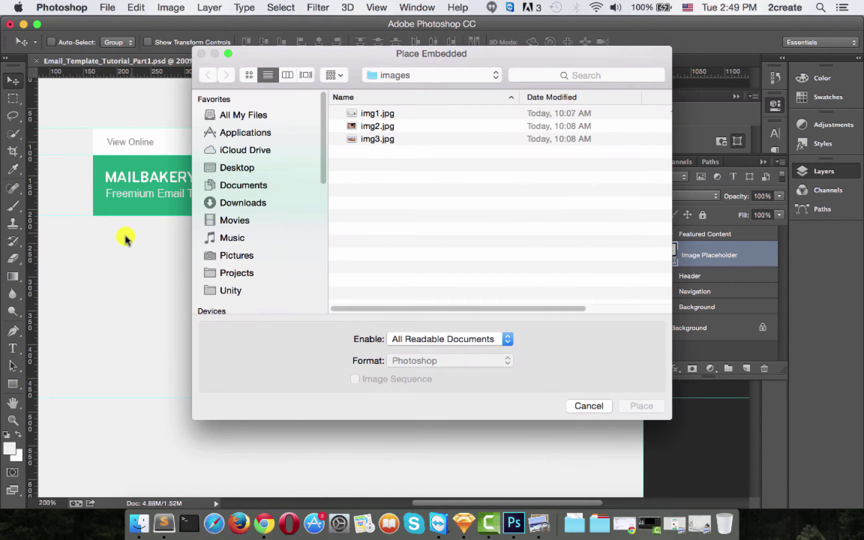
{"action": "left_click", "coordinate": [379, 112]}
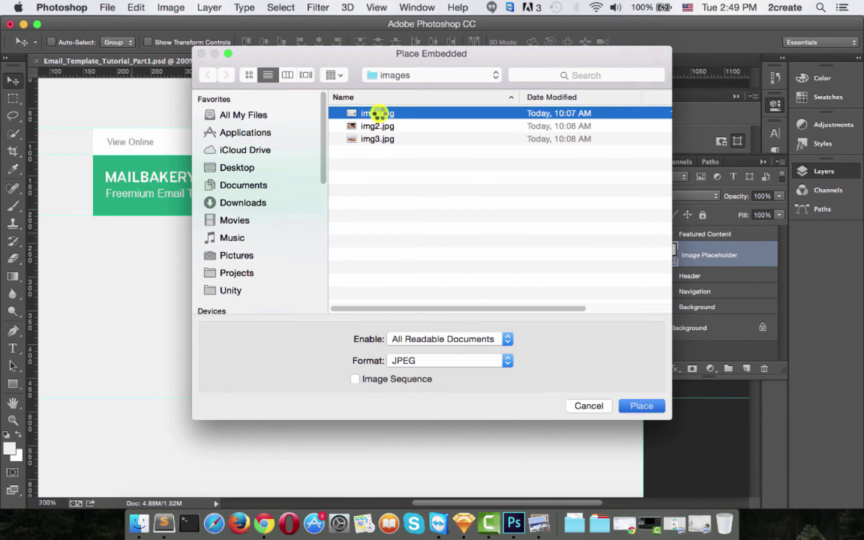
{"action": "left_click", "coordinate": [644, 407]}
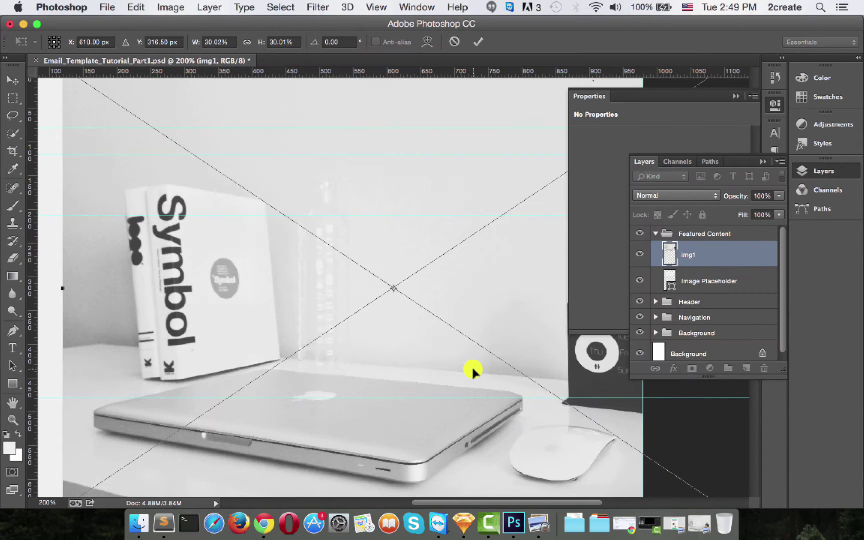
{"action": "key", "text": "Return"}
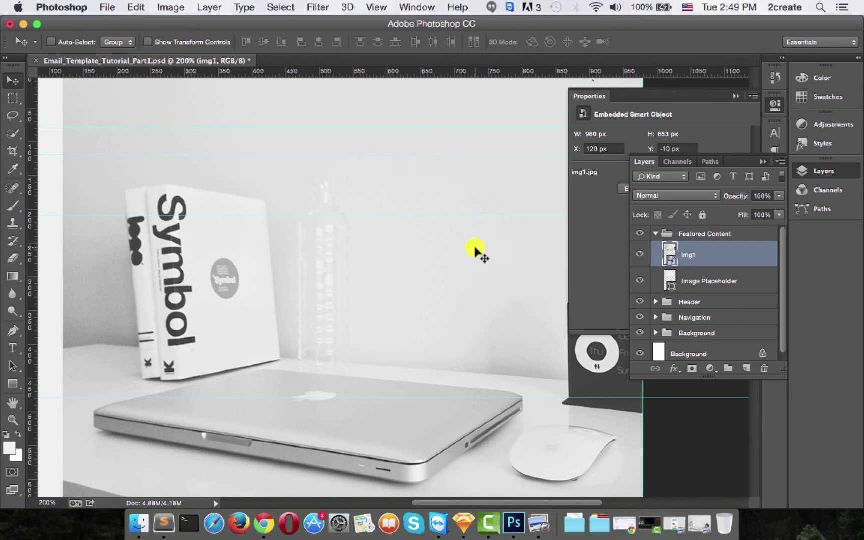
- Limit img1 to the placeholder area with a layer mask made from the Image Placeholder's outline, instead of a clipping mask
{"action": "left_click", "coordinate": [708, 266], "text": "alt"}
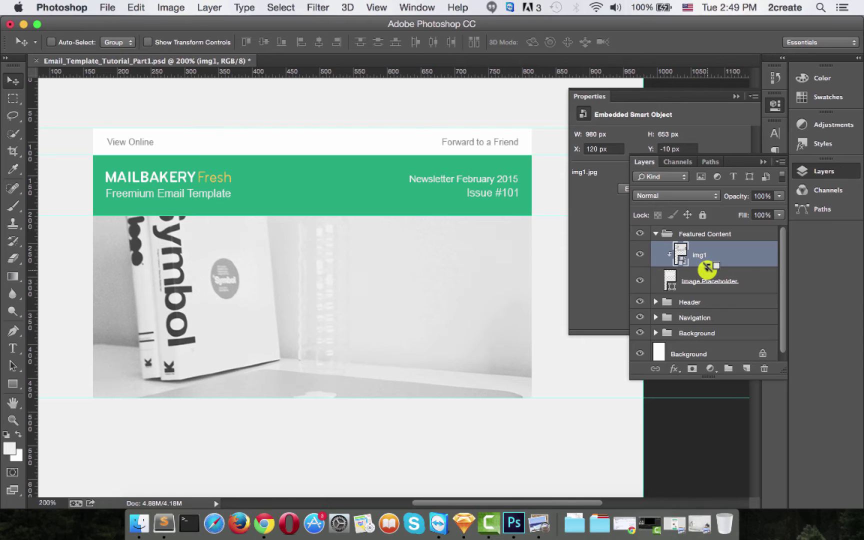
{"action": "left_click", "coordinate": [707, 268], "text": "alt"}
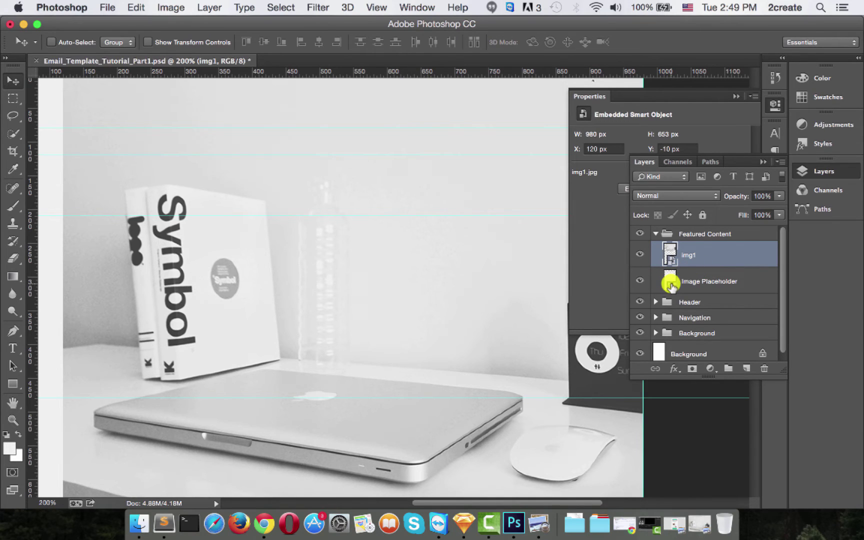
{"action": "left_click", "coordinate": [671, 285], "text": "super"}
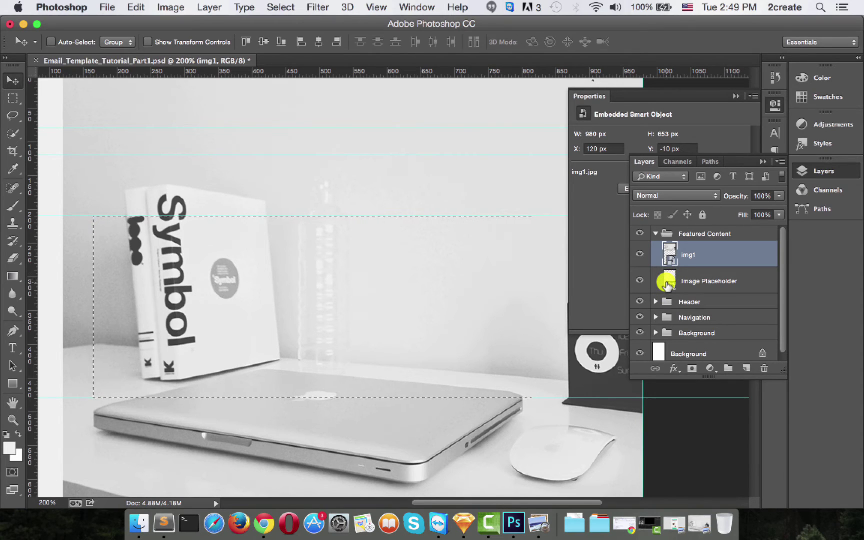
{"action": "left_click", "coordinate": [690, 373]}
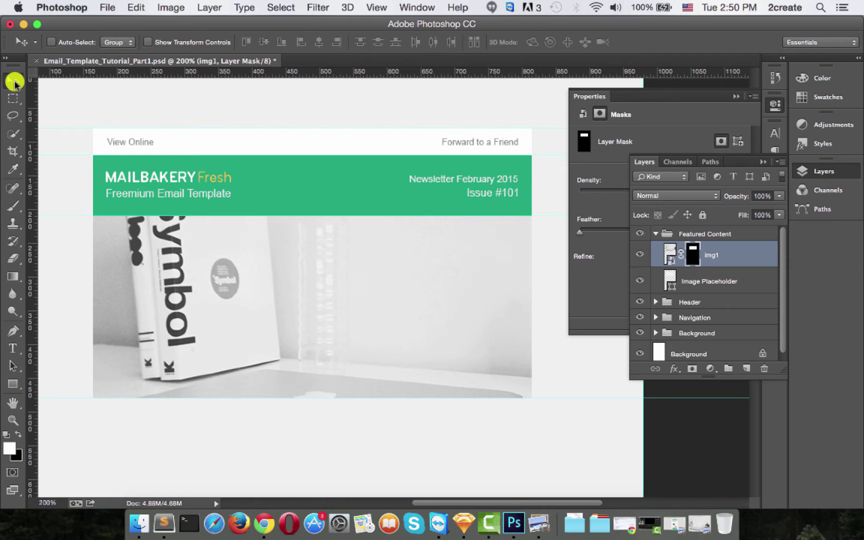
- Unlink the layer mask from img1 and make the image itself active rather than its mask
{"action": "left_click", "coordinate": [679, 255]}
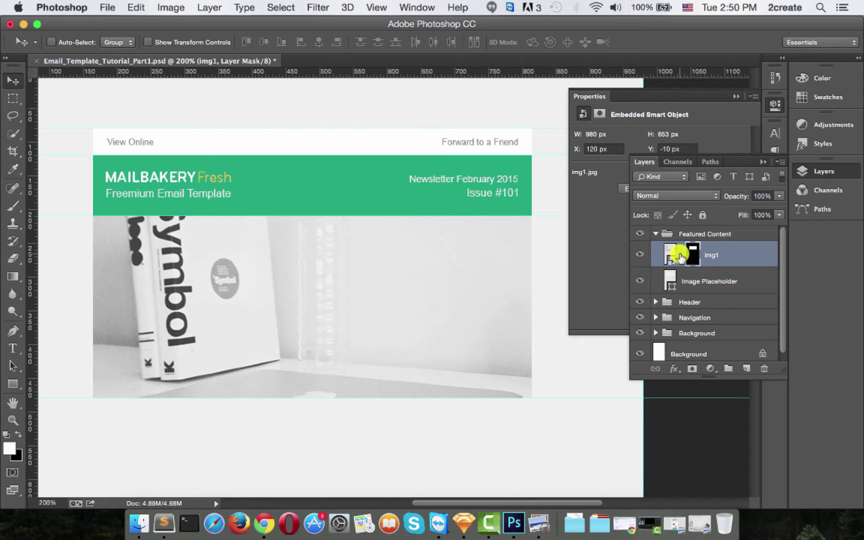
{"action": "left_click_drag", "start_coordinate": [681, 256], "coordinate": [672, 251]}
{"action": "left_click", "coordinate": [671, 250]}
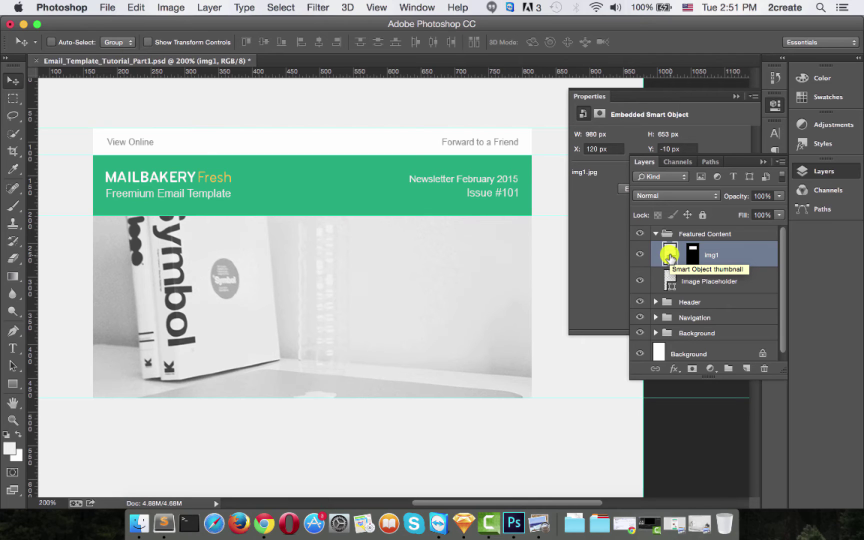
{"action": "left_click_drag", "start_coordinate": [670, 256], "coordinate": [671, 258]}
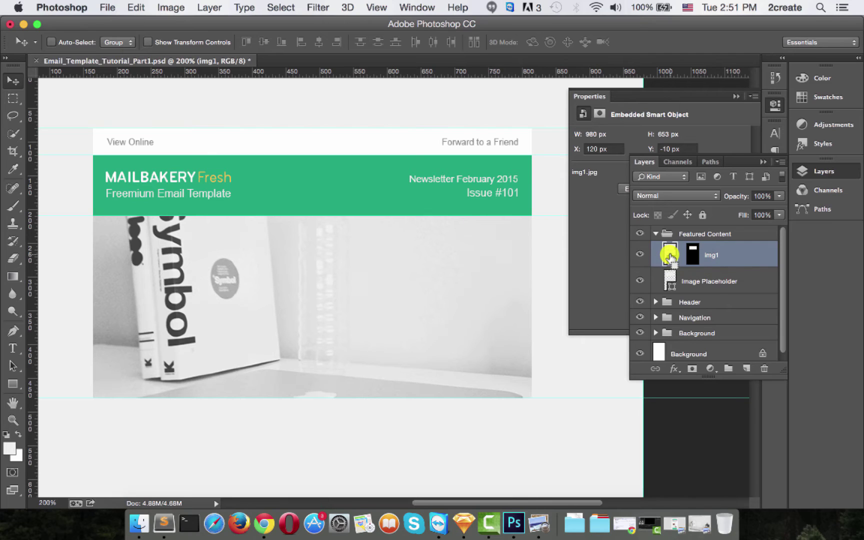
- Use Free Transform to scale img1 down to about 21.5% and align its left edge with the placeholder at X 165 px, Y 83 px
{"action": "key", "text": "super+t"}
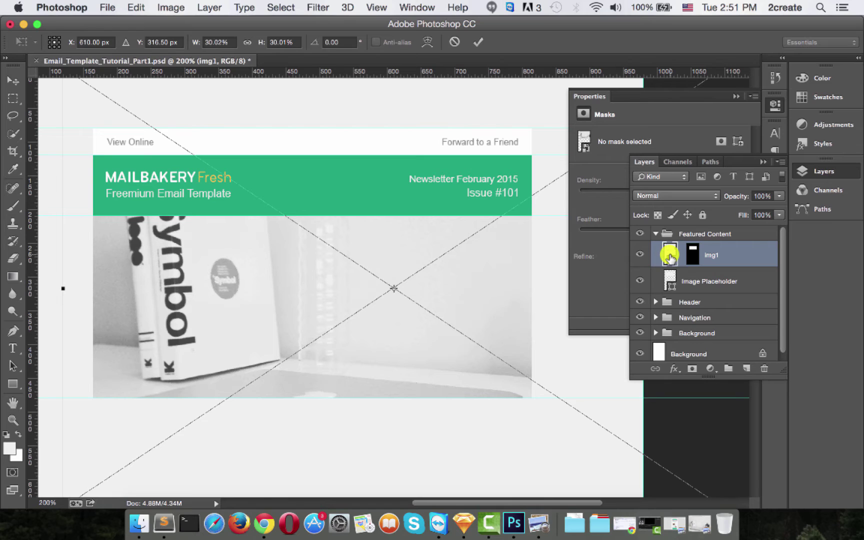
{"action": "key", "text": "Return"}
{"action": "left_click", "coordinate": [135, 7]}
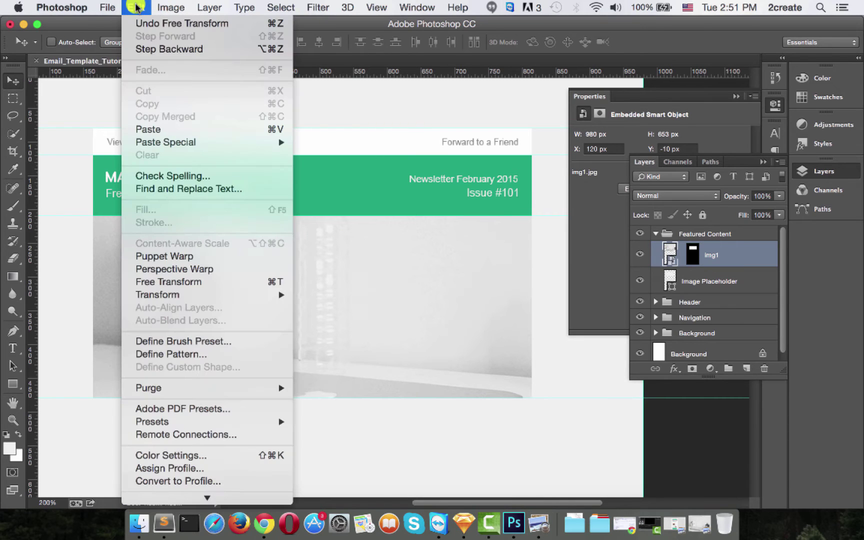
{"action": "left_click", "coordinate": [172, 283]}
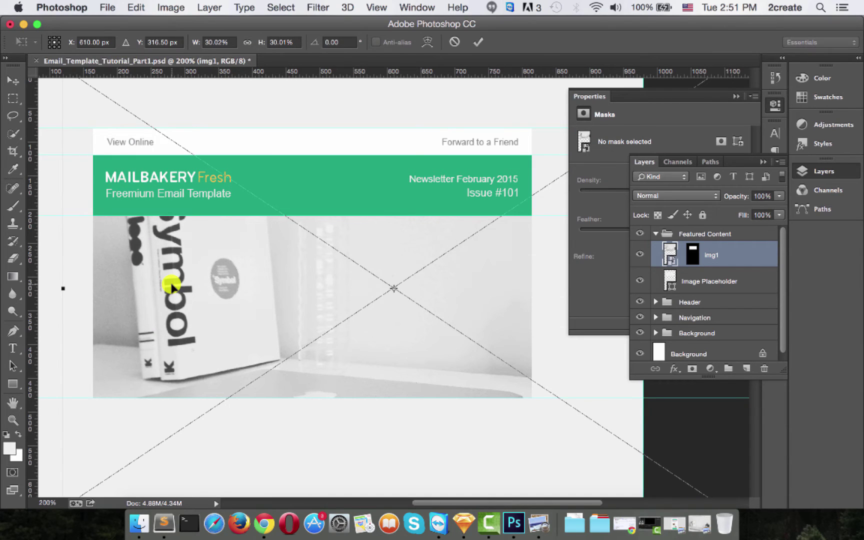
{"action": "key", "text": "super+minus"}
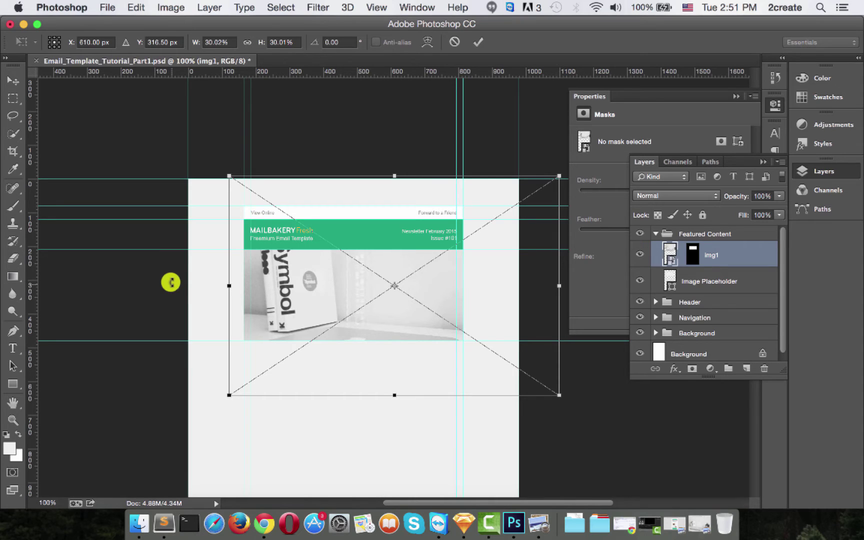
{"action": "left_click_drag", "start_coordinate": [559, 395], "coordinate": [523, 368]}
{"action": "left_click_drag", "start_coordinate": [490, 339], "coordinate": [477, 339]}
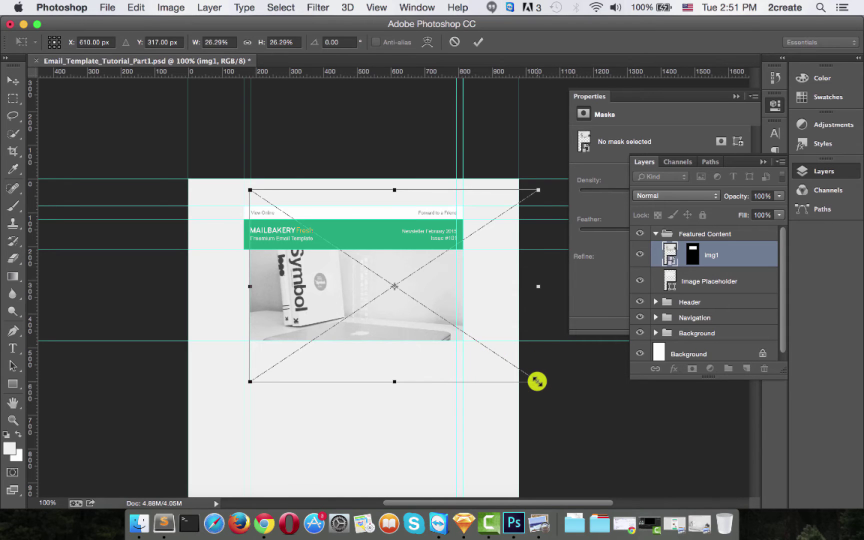
{"action": "left_click_drag", "start_coordinate": [539, 381], "coordinate": [505, 366]}
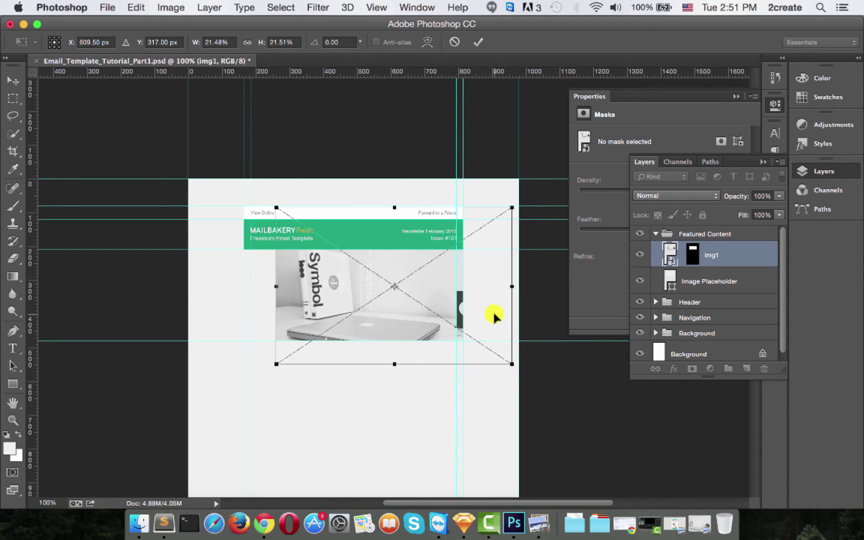
{"action": "left_click_drag", "start_coordinate": [494, 315], "coordinate": [459, 311]}
{"action": "key", "text": "Return"}
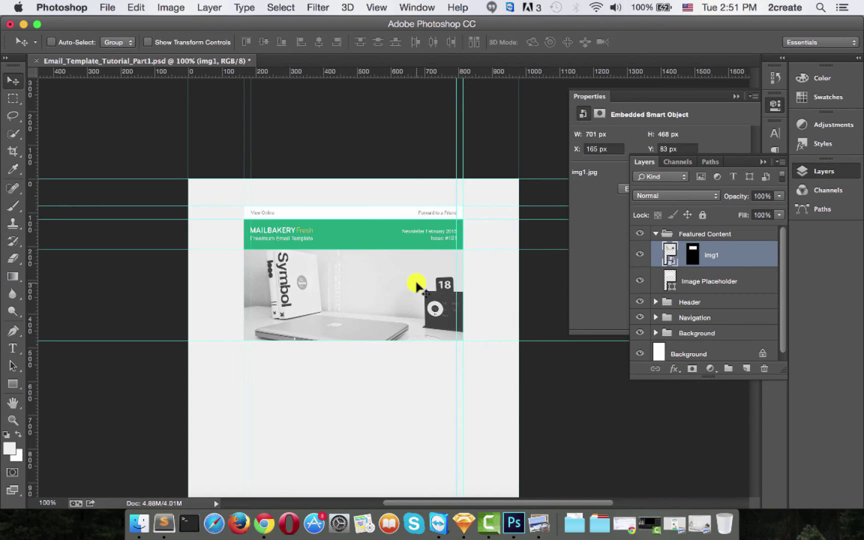
- Group the img1 and Image Placeholder layers inside Featured Content and name the group Featured Image
{"action": "left_click", "coordinate": [715, 280]}
{"action": "left_click", "coordinate": [719, 253]}
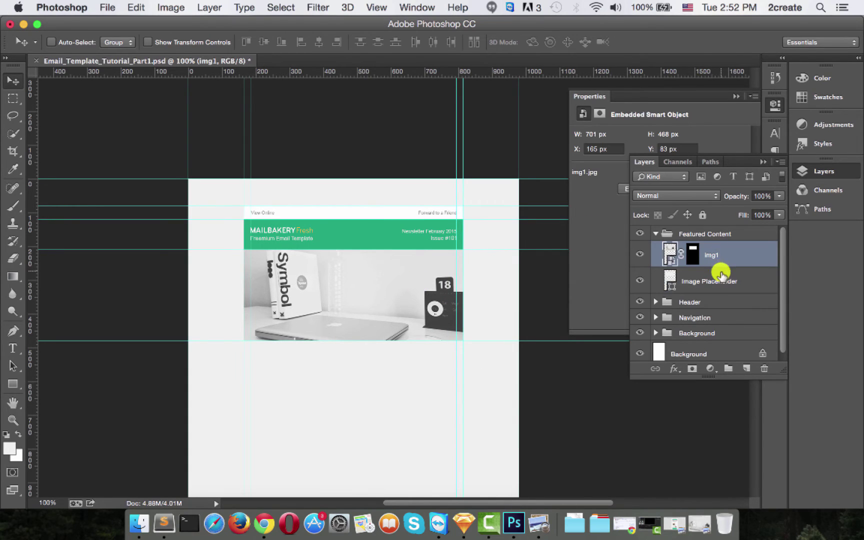
{"action": "left_click", "coordinate": [722, 283], "text": "shift"}
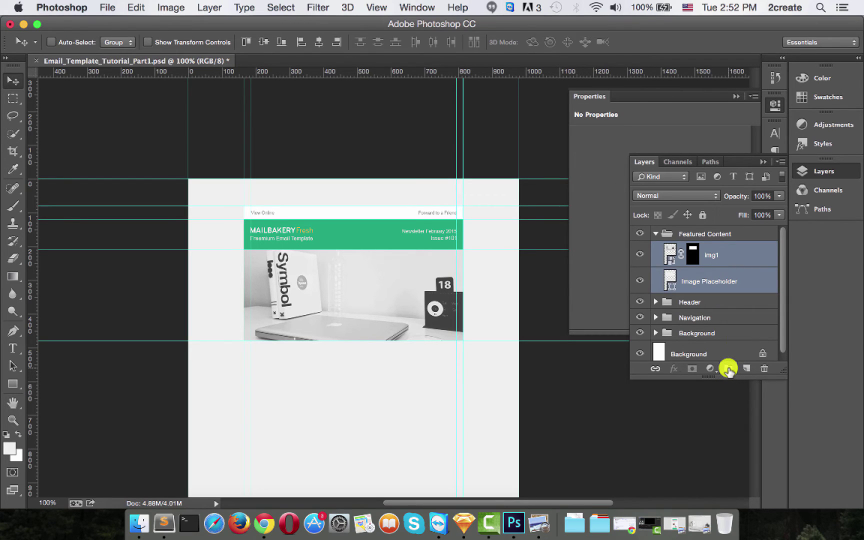
{"action": "key", "text": "super+g"}
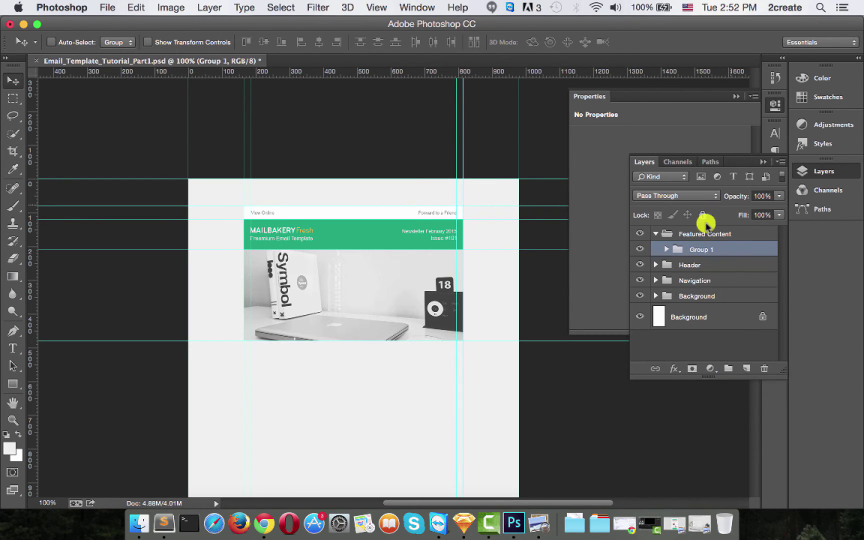
{"action": "double_click", "coordinate": [702, 249]}
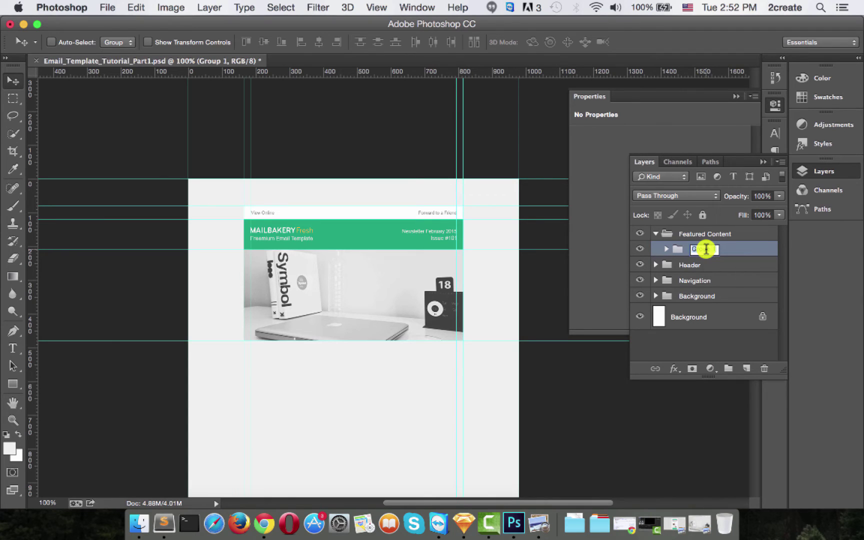
{"action": "type", "text": "Featured Image"}
{"action": "key", "text": "Return"}
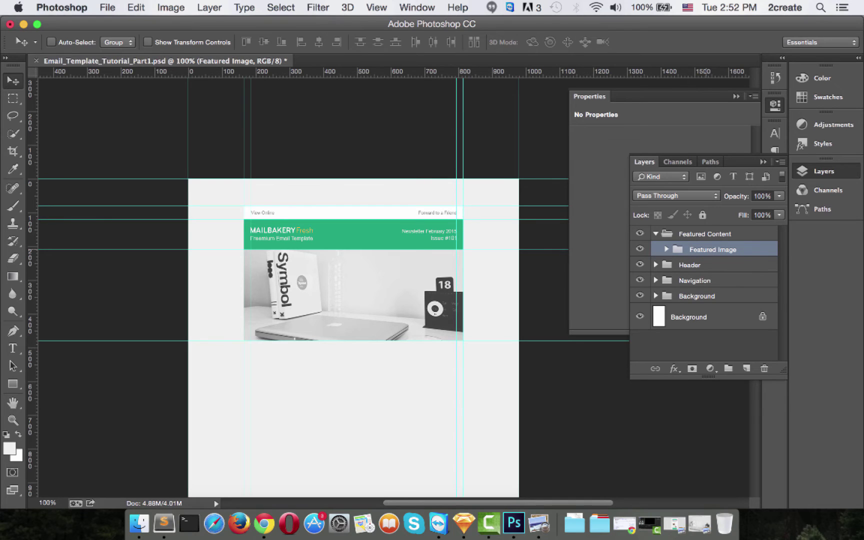
- Check the reference design Email_Template_Tutorial_Part1.jpg in Preview for the content below the featured image, and return to Photoshop
{"action": "scroll", "coordinate": [397, 271], "scroll_direction": "down", "scroll_amount": 5}
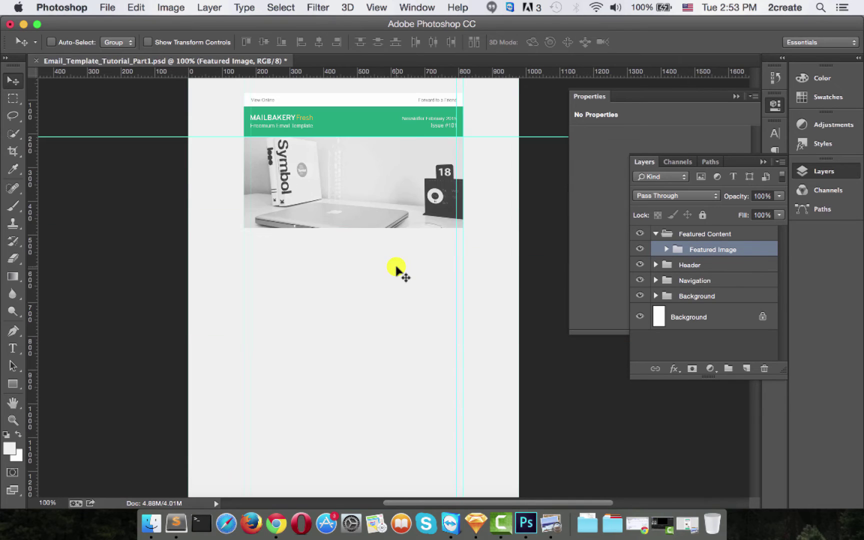
{"action": "left_click", "coordinate": [689, 518]}
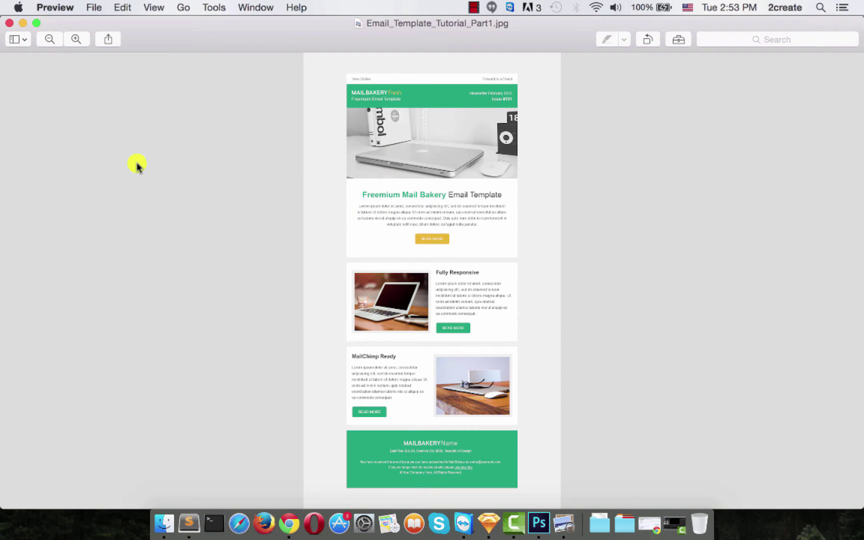
{"action": "left_click", "coordinate": [23, 23]}
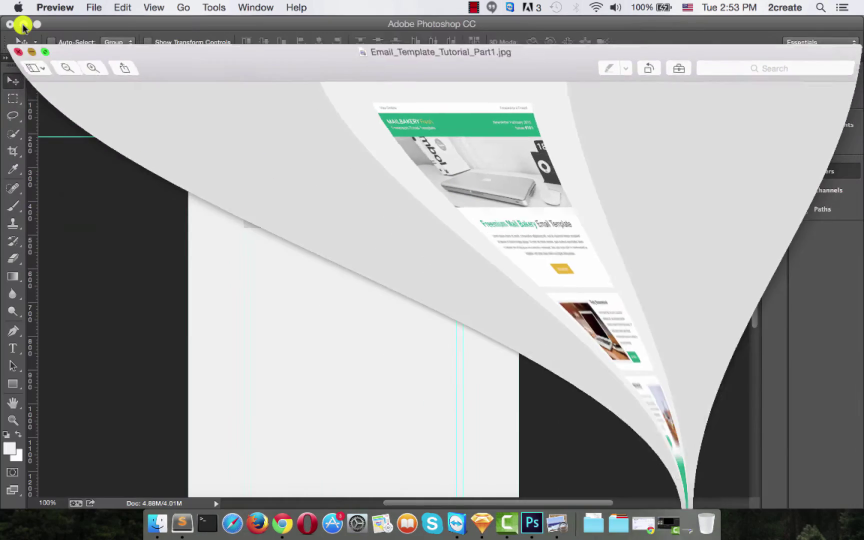
{"action": "left_click", "coordinate": [845, 171]}
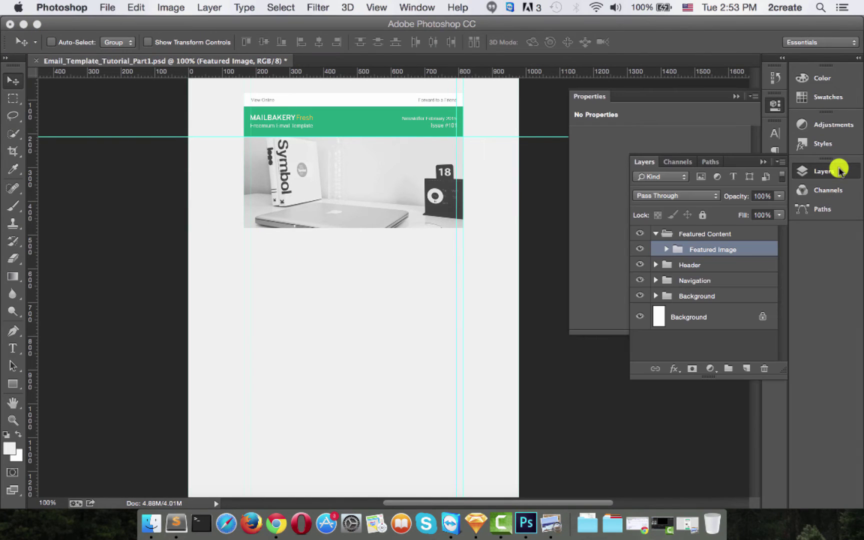
- On a new layer in Featured Content, create a 650 × 300 px rectangle placed directly below the featured image
{"action": "left_click", "coordinate": [745, 368]}
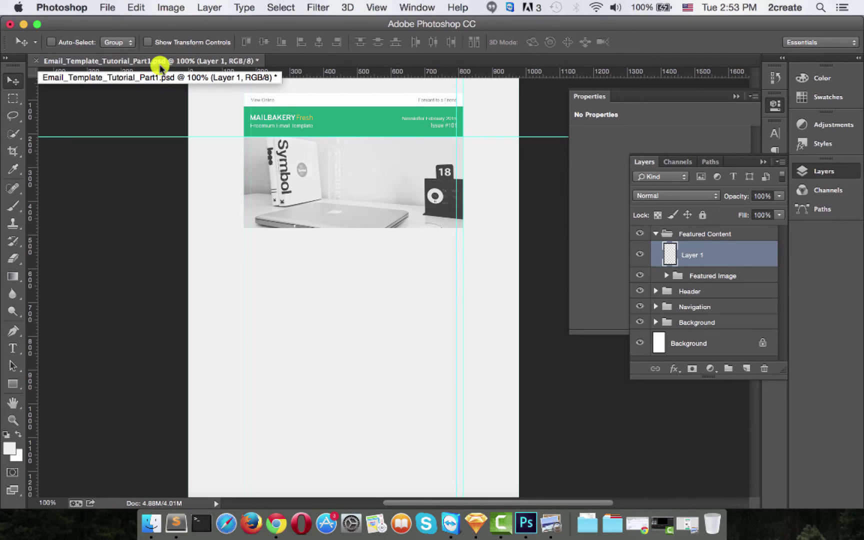
{"action": "left_click", "coordinate": [13, 384]}
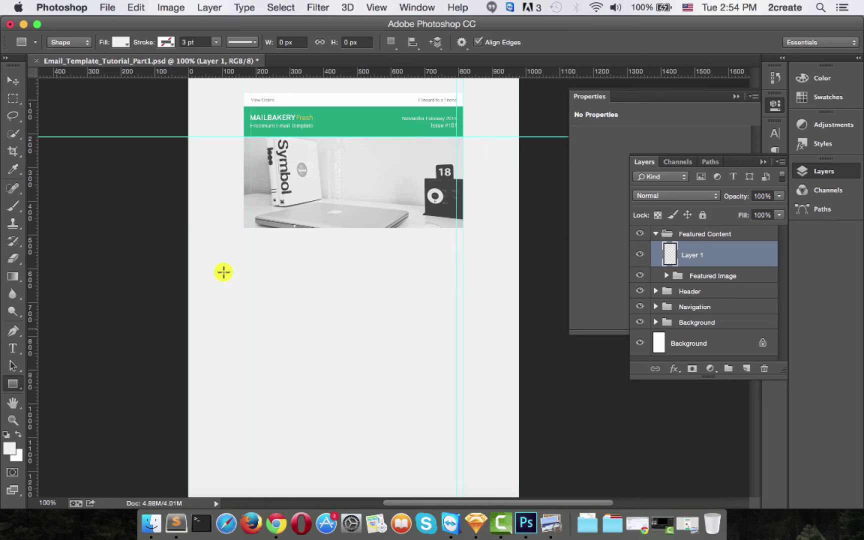
{"action": "left_click", "coordinate": [329, 273]}
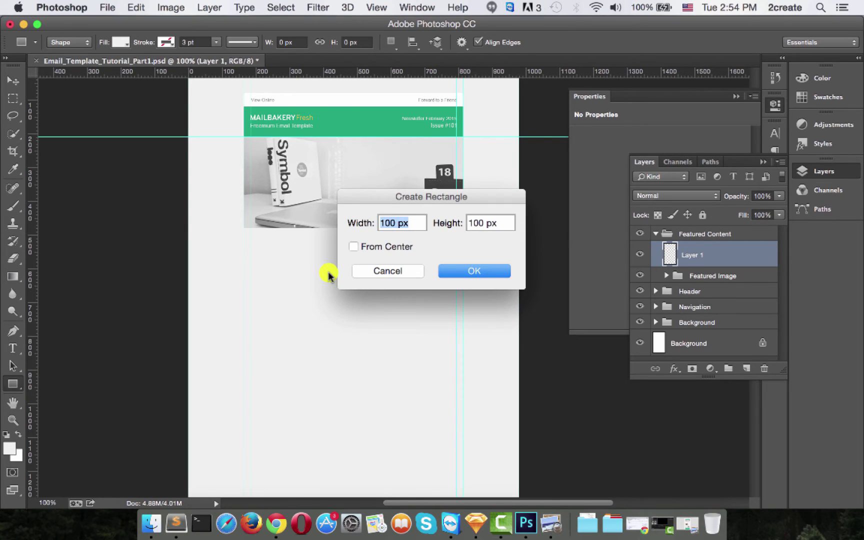
{"action": "left_click", "coordinate": [403, 223]}
{"action": "left_click_drag", "start_coordinate": [395, 223], "coordinate": [375, 226]}
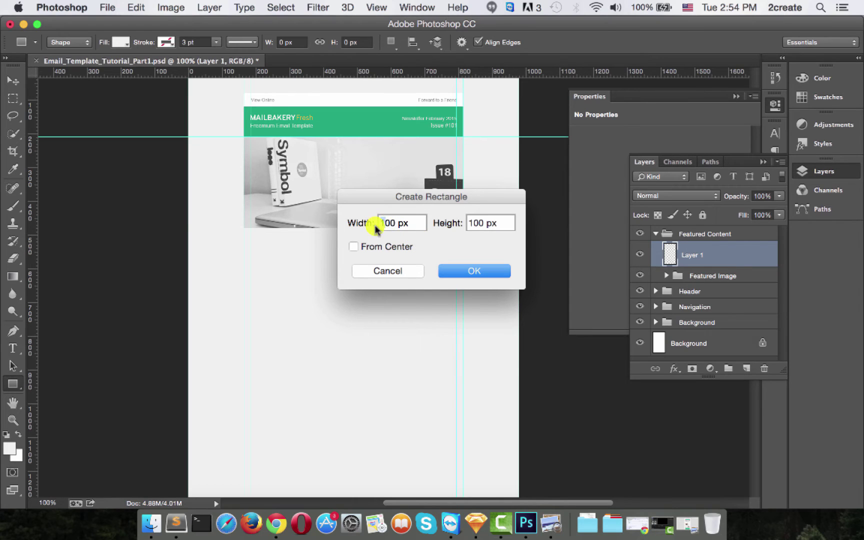
{"action": "key", "text": "BackSpace"}
{"action": "type", "text": "650"}
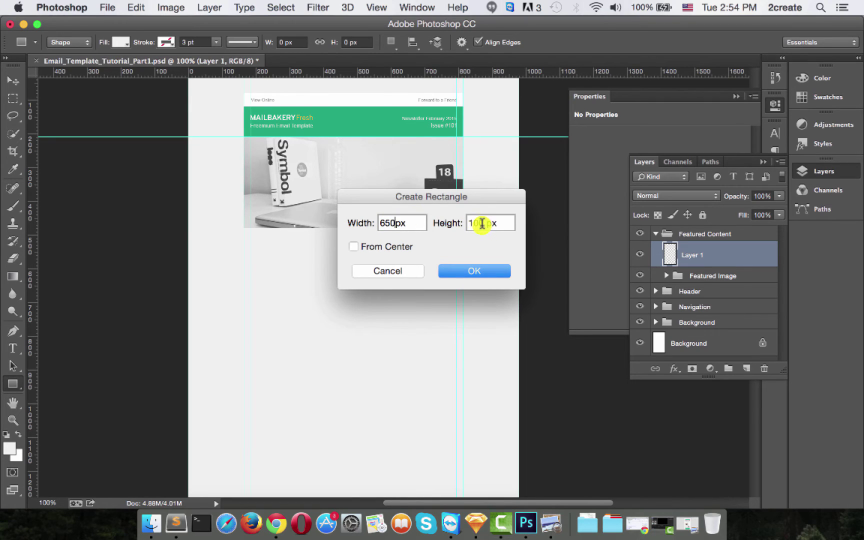
{"action": "key", "text": "Tab"}
{"action": "type", "text": "3"}
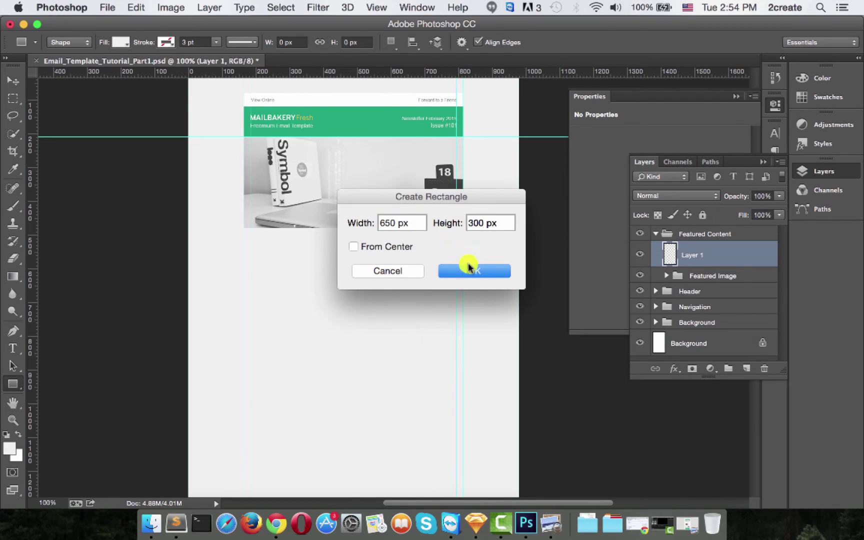
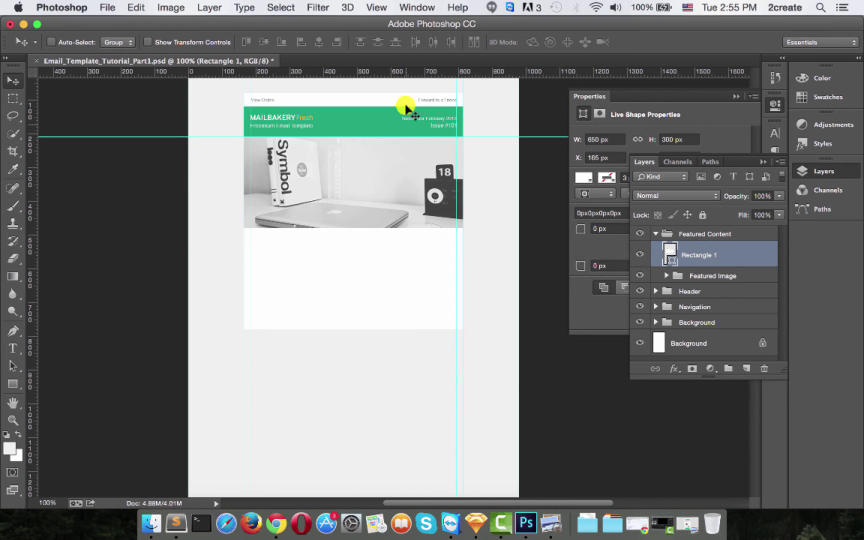
- Add a horizontal guide along the white rectangle's bottom edge and rename the rectangle layer Featured bg
{"action": "left_click_drag", "start_coordinate": [405, 73], "coordinate": [416, 329]}
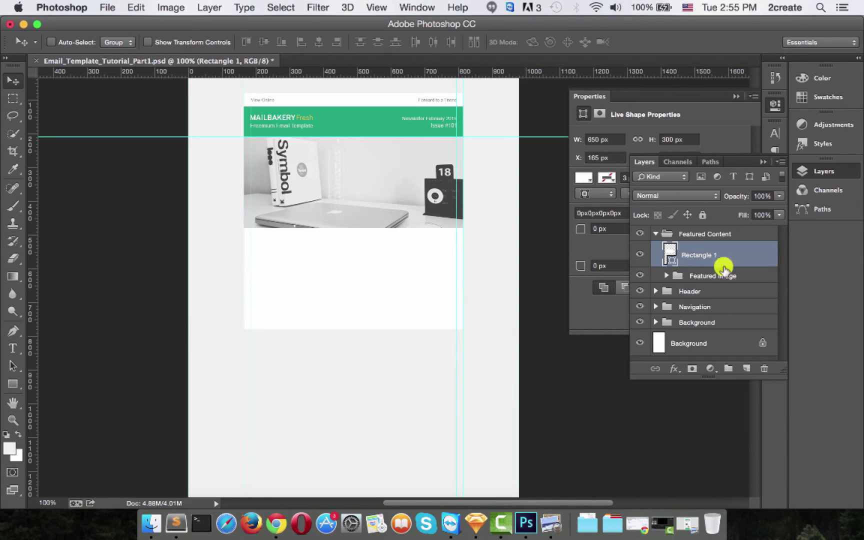
{"action": "double_click", "coordinate": [692, 257]}
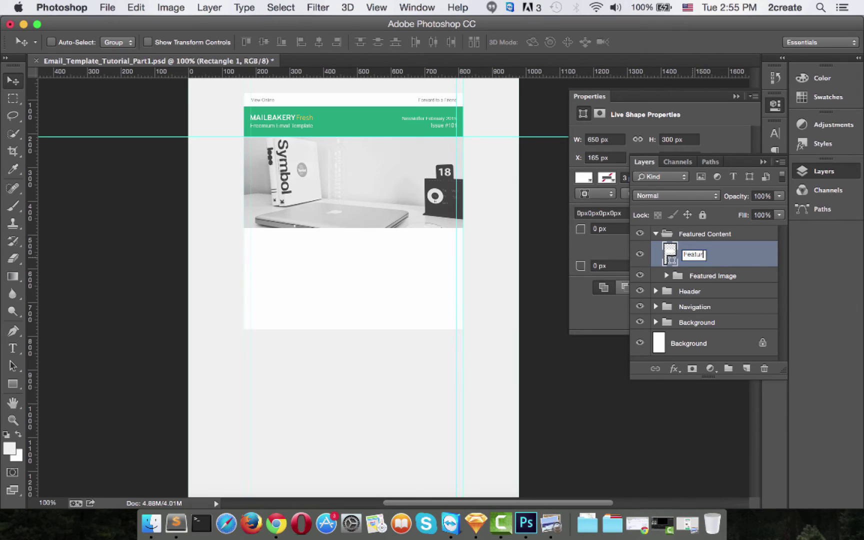
{"action": "key", "text": "Return"}
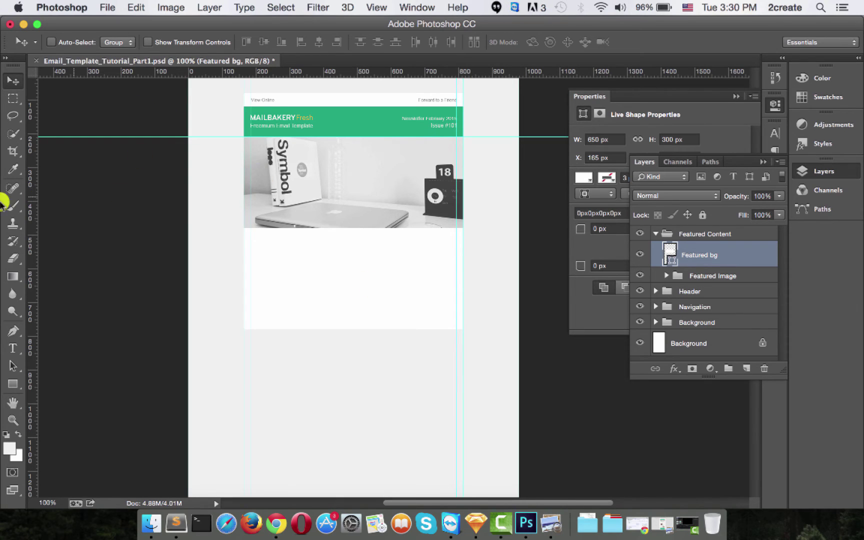
- Add a new layer above Featured bg and set the Type tool to Bold style at 30 pt
{"action": "left_click", "coordinate": [13, 349]}
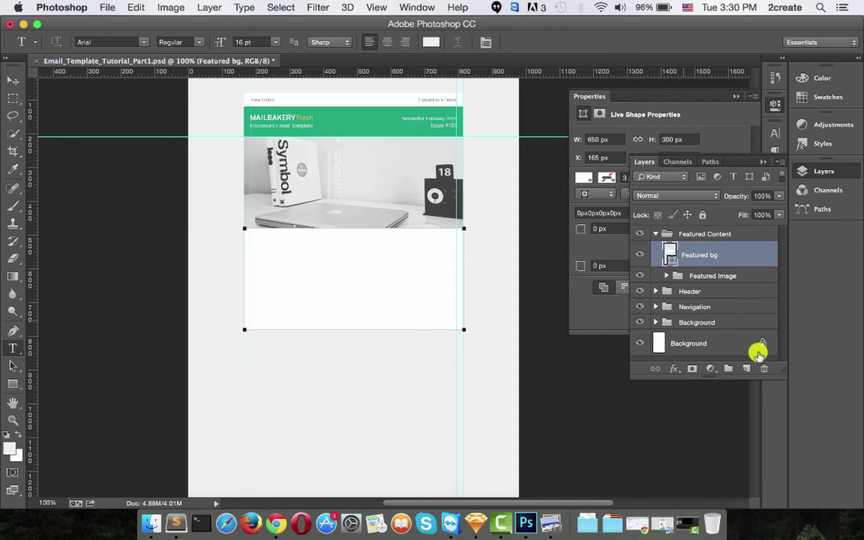
{"action": "left_click", "coordinate": [746, 369]}
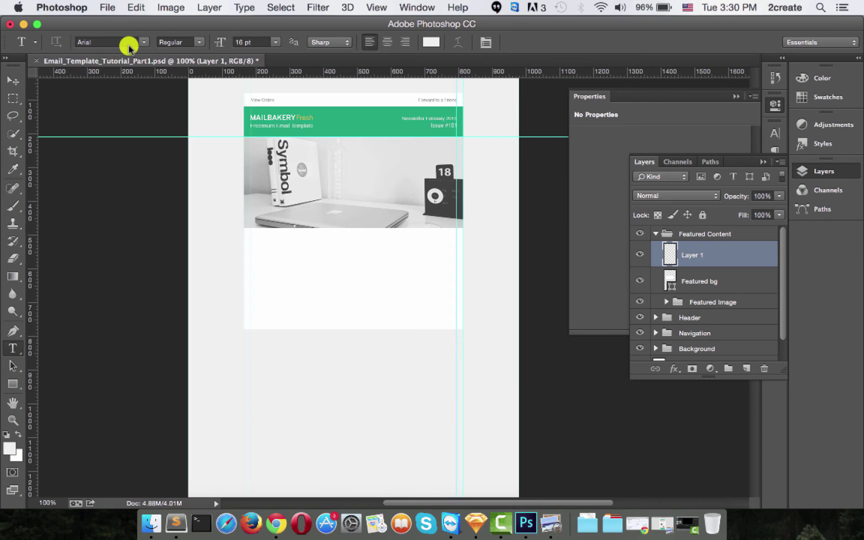
{"action": "left_click", "coordinate": [193, 42]}
{"action": "left_click", "coordinate": [192, 56]}
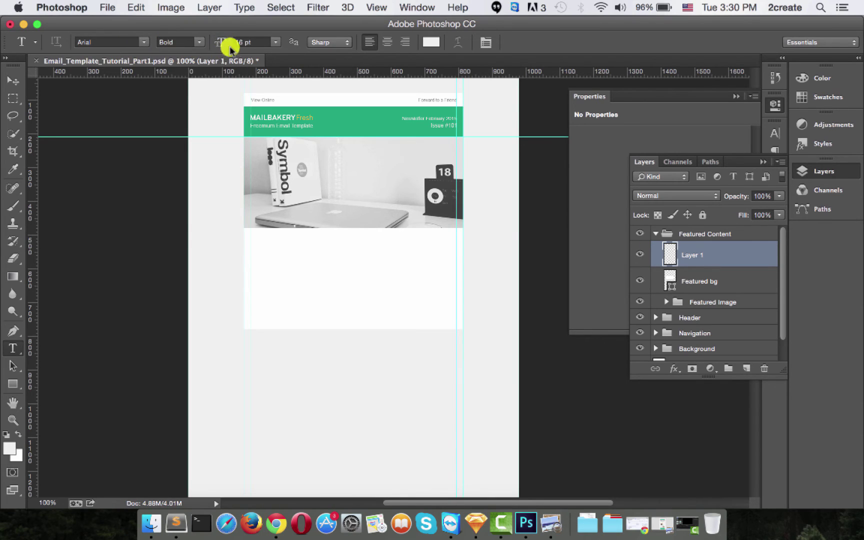
{"action": "left_click", "coordinate": [242, 42]}
{"action": "left_click", "coordinate": [234, 42]}
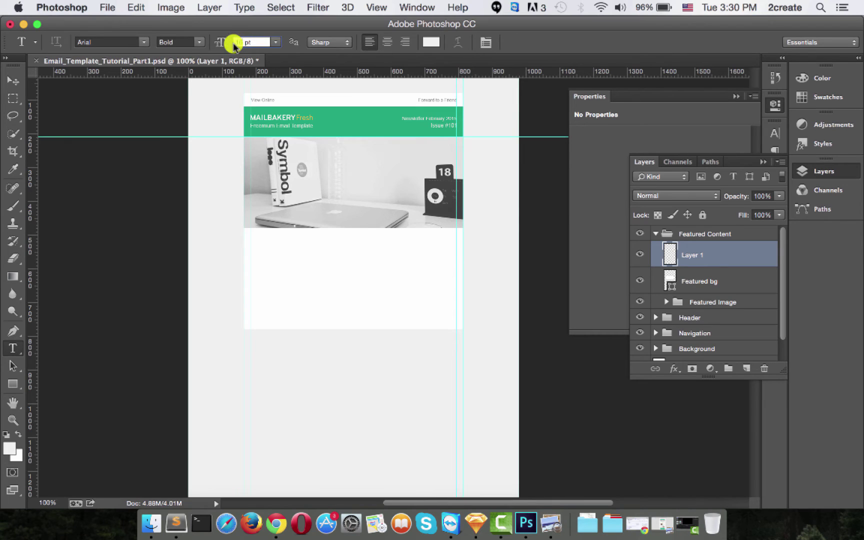
{"action": "double_click", "coordinate": [238, 42]}
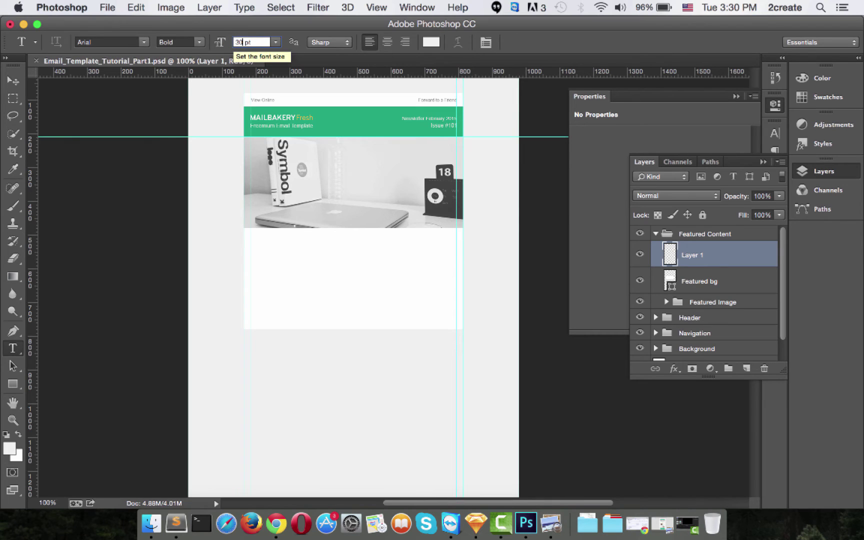
- Set the text color to #009a7c and write the heading "Freemium Mail Bakery Email Template" near the top of the white rectangle
{"action": "left_click", "coordinate": [431, 42]}
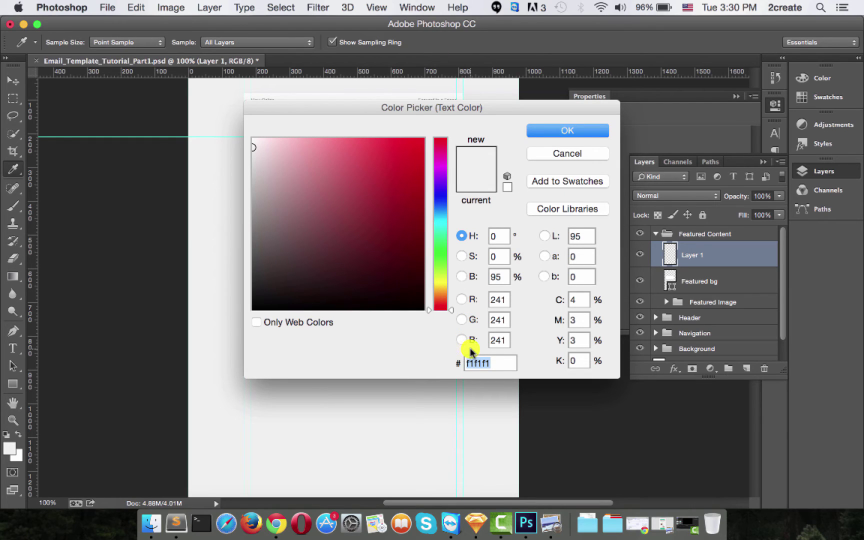
{"action": "type", "text": "00"}
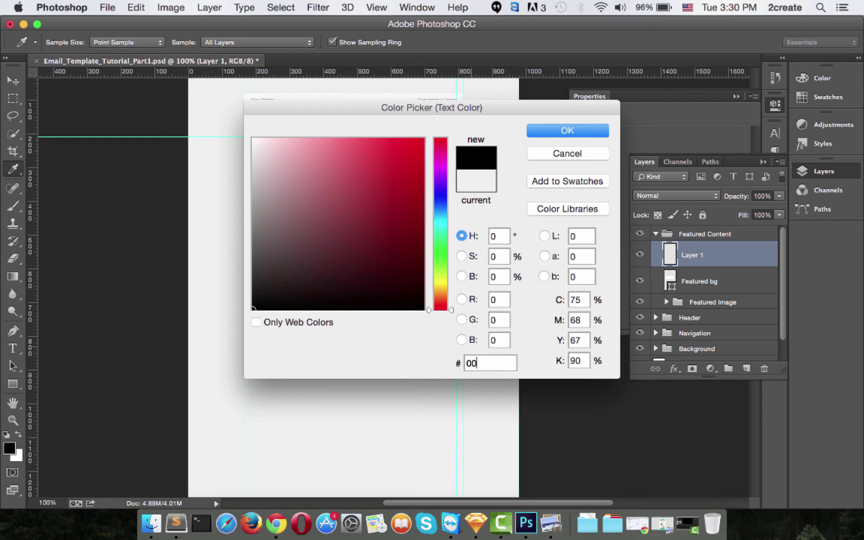
{"action": "type", "text": "9"}
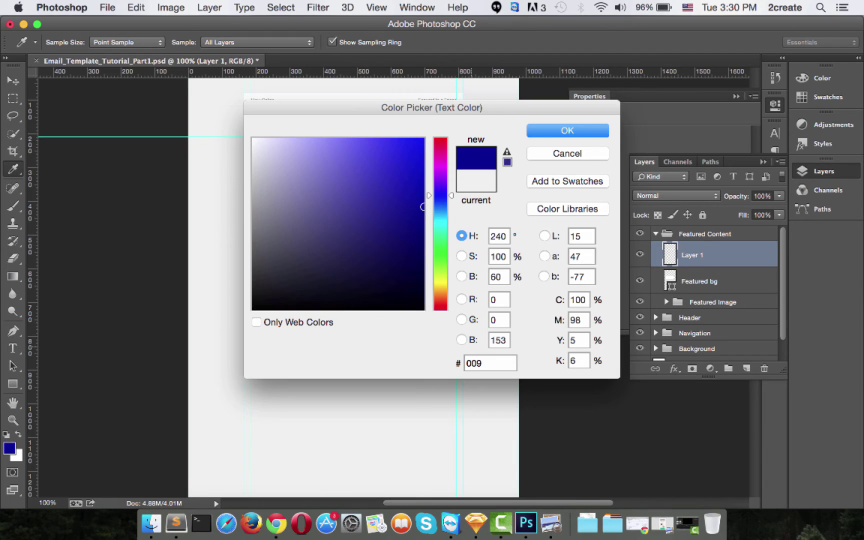
{"action": "type", "text": "a7c"}
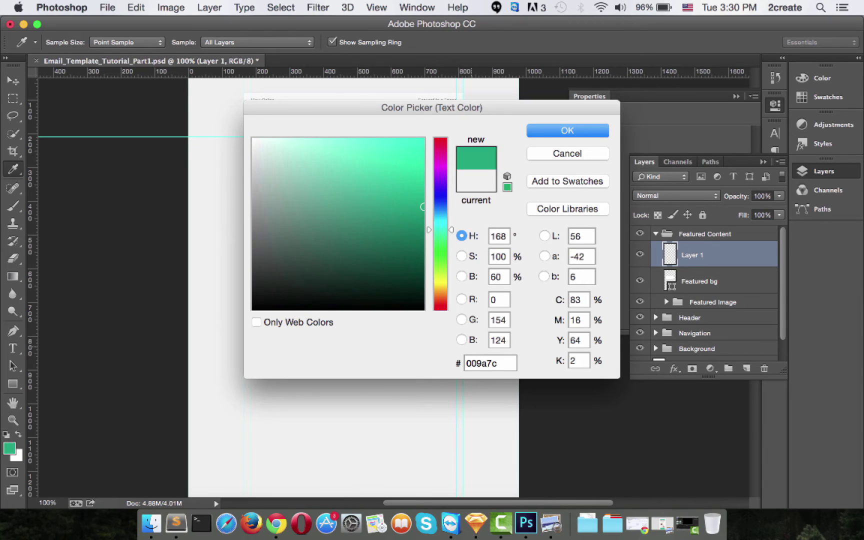
{"action": "left_click", "coordinate": [557, 132]}
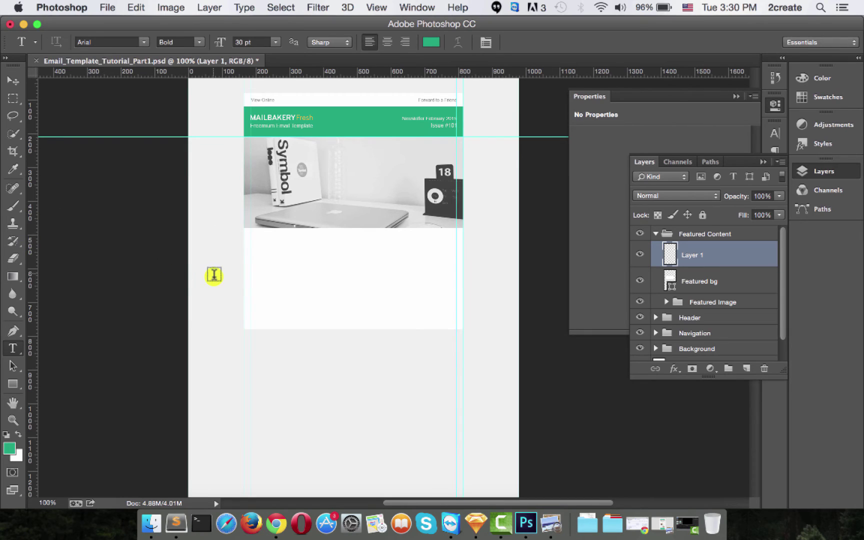
{"action": "left_click", "coordinate": [264, 250]}
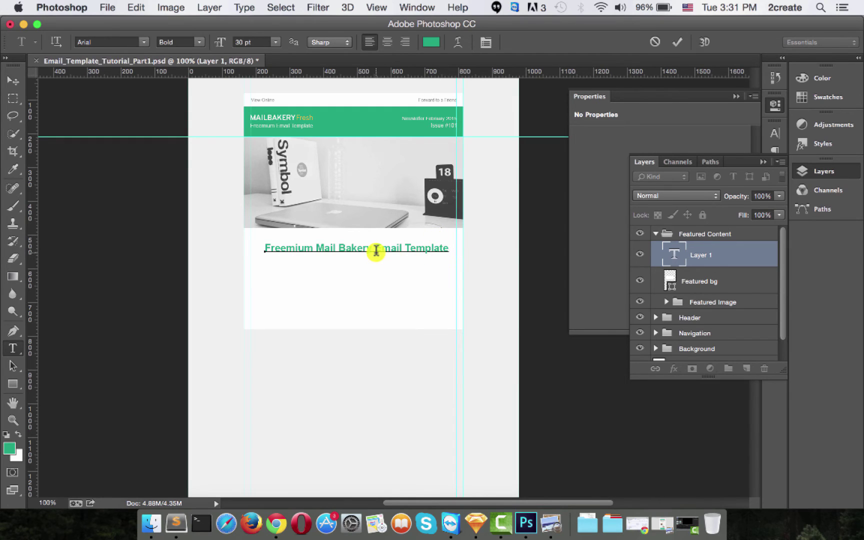
- Recolor the words "Email Template" in the heading to #525252 and commit the text
{"action": "left_click_drag", "start_coordinate": [376, 250], "coordinate": [451, 250]}
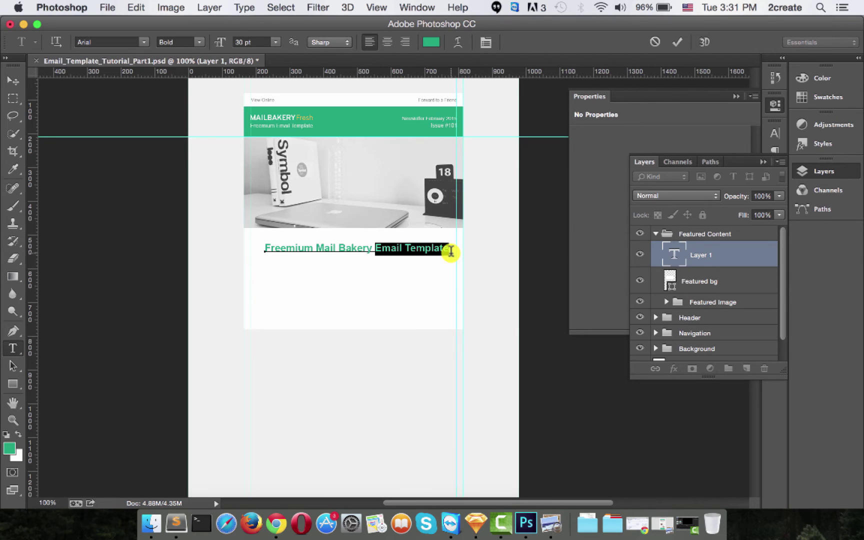
{"action": "left_click", "coordinate": [10, 448]}
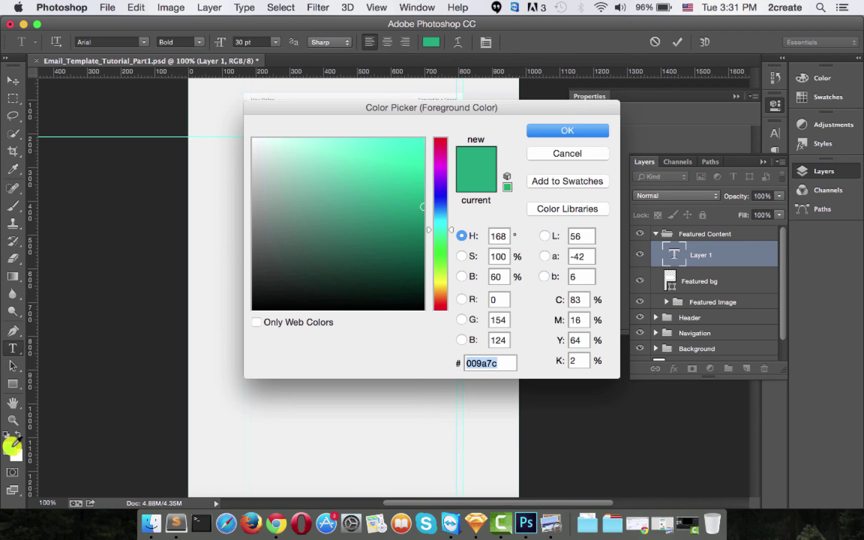
{"action": "key", "text": "BackSpace"}
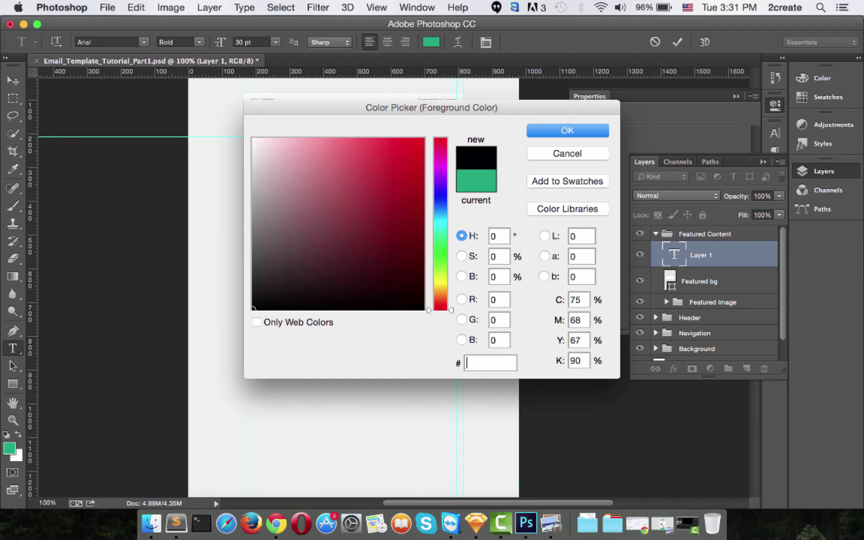
{"action": "type", "text": "525252"}
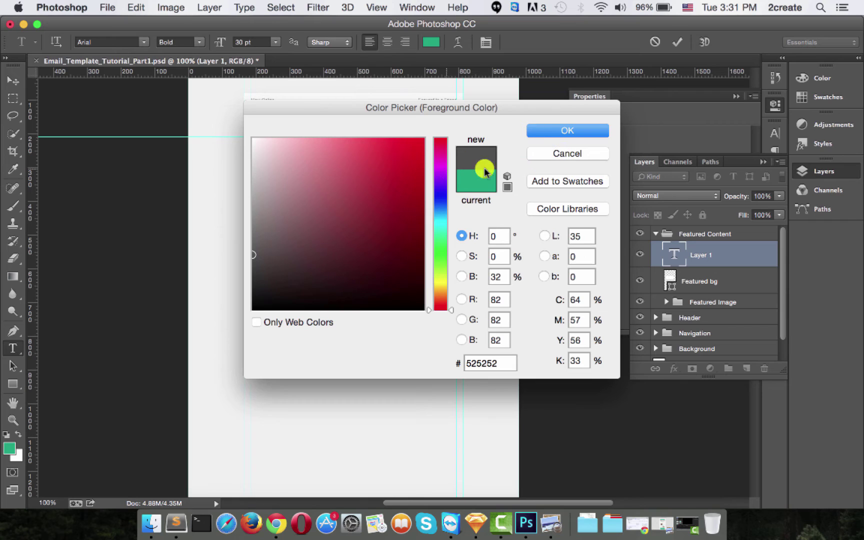
{"action": "left_click", "coordinate": [550, 130]}
{"action": "left_click", "coordinate": [11, 79]}
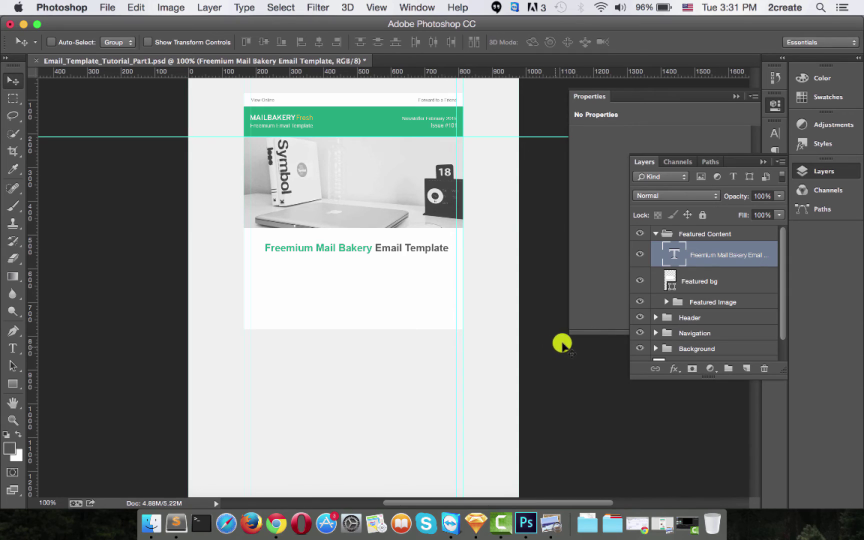
- Load the Featured bg outline as a selection, center the heading horizontally within it, and deselect
{"action": "mouse_move", "coordinate": [658, 279]}
{"action": "left_mouse_down"}
{"action": "mouse_move", "coordinate": [663, 300]}
{"action": "mouse_move", "coordinate": [670, 282]}
{"action": "left_mouse_up"}
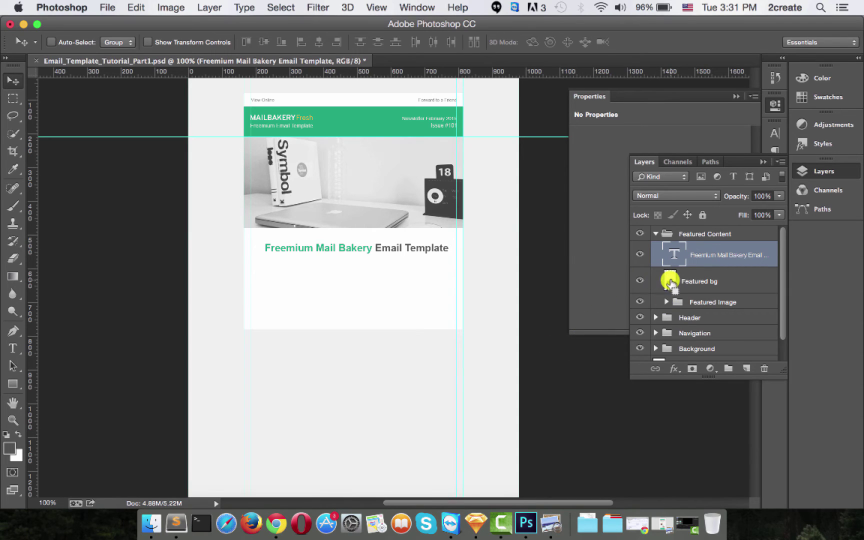
{"action": "left_click", "coordinate": [671, 283], "text": "super"}
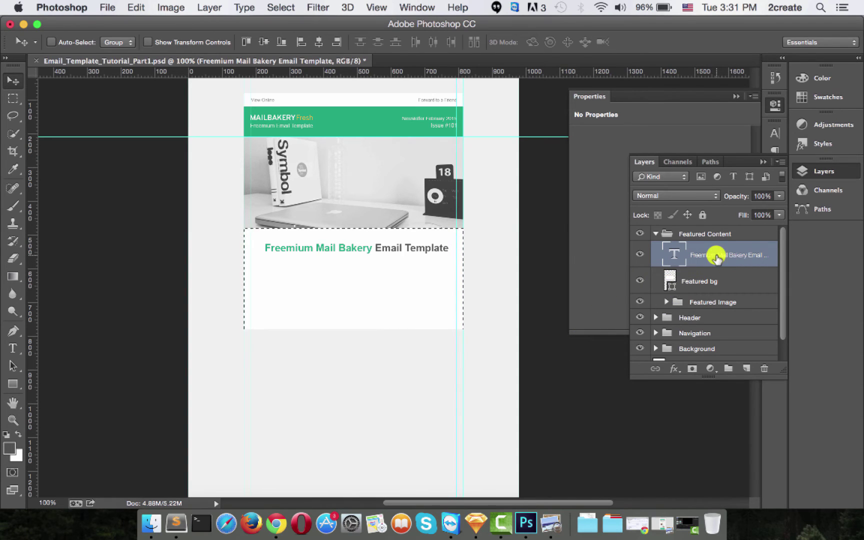
{"action": "left_click", "coordinate": [319, 44]}
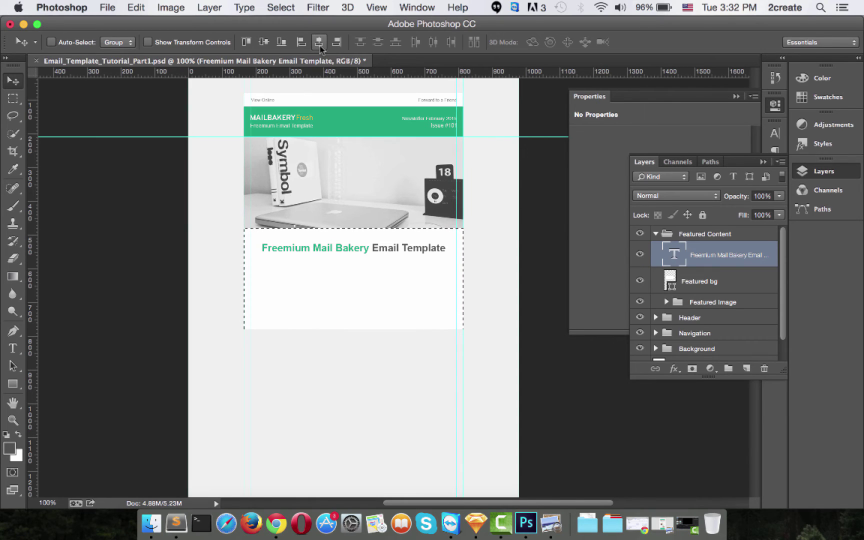
{"action": "key", "text": "m"}
{"action": "left_click", "coordinate": [338, 228]}
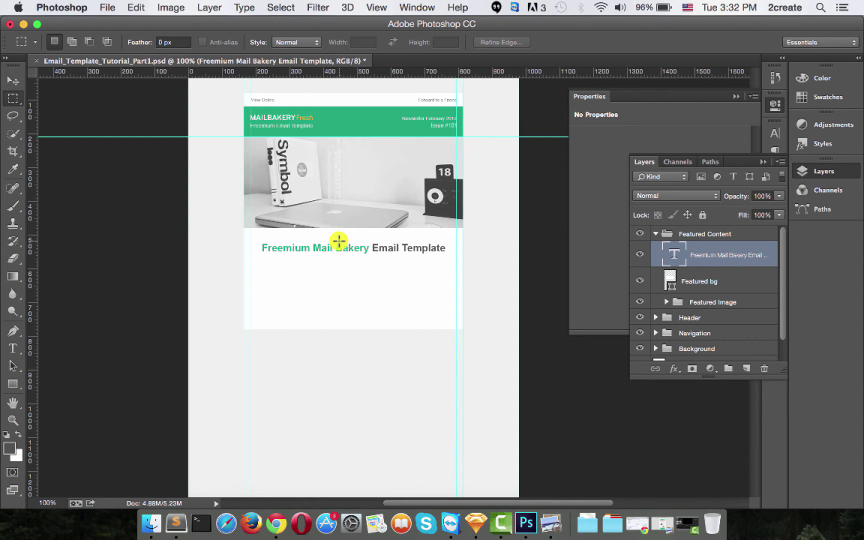
- Measure a square of about 50 px from the white rectangle's top-left corner, add a horizontal guide along its lower edge, and deselect
{"action": "left_click", "coordinate": [13, 420]}
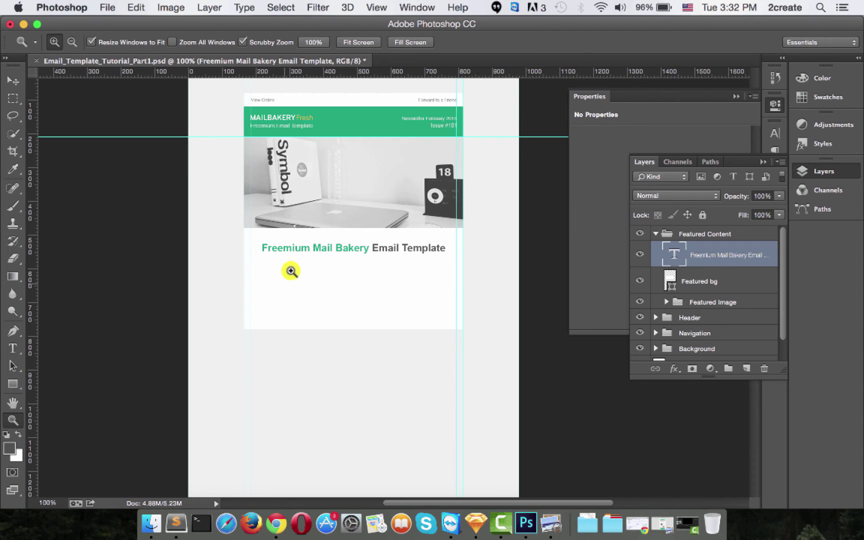
{"action": "left_click", "coordinate": [287, 252]}
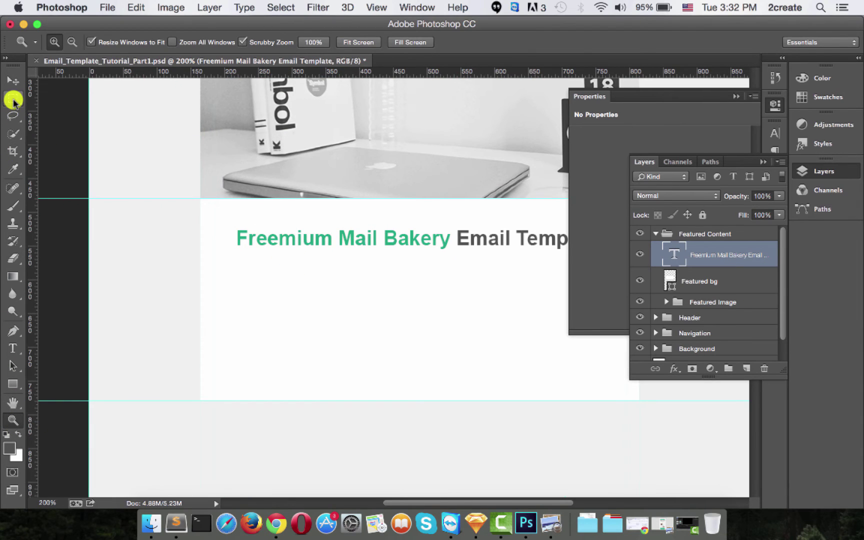
{"action": "left_click", "coordinate": [13, 98]}
{"action": "left_click", "coordinate": [51, 97]}
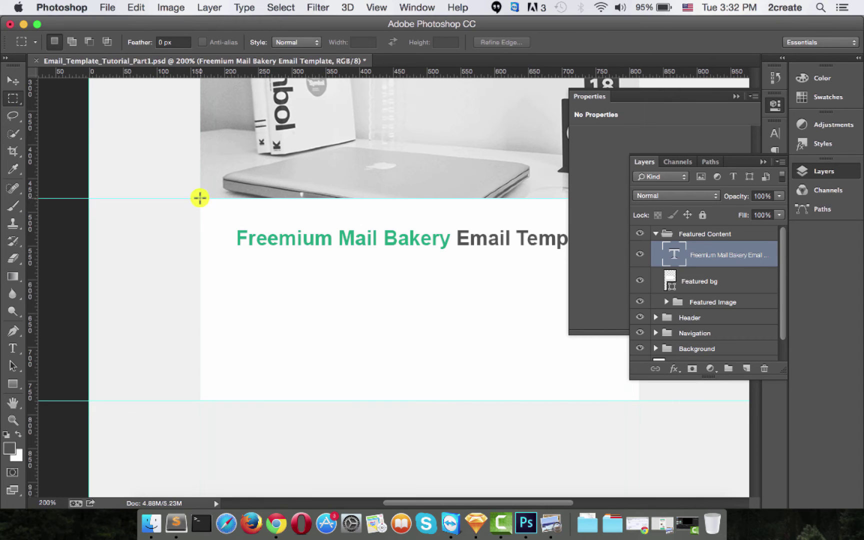
{"action": "left_click_drag", "start_coordinate": [200, 198], "coordinate": [248, 233]}
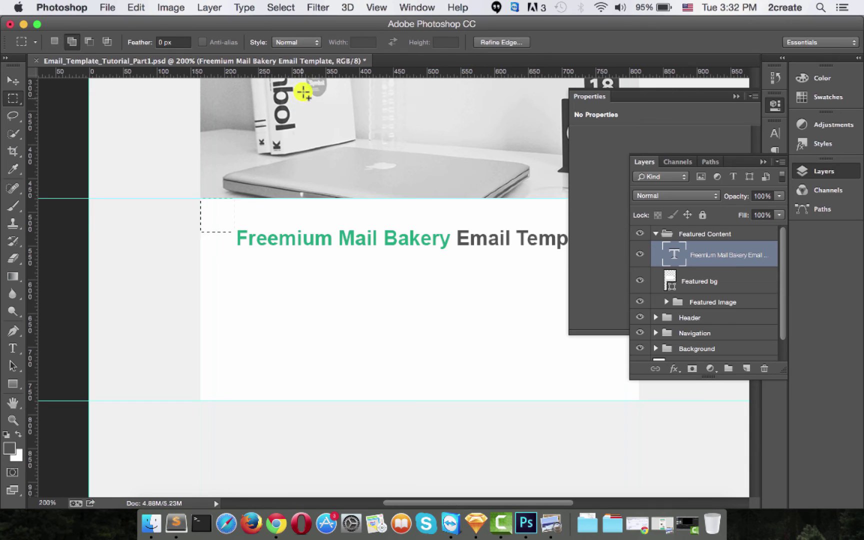
{"action": "left_click_drag", "start_coordinate": [299, 70], "coordinate": [298, 231]}
{"action": "left_click", "coordinate": [13, 81]}
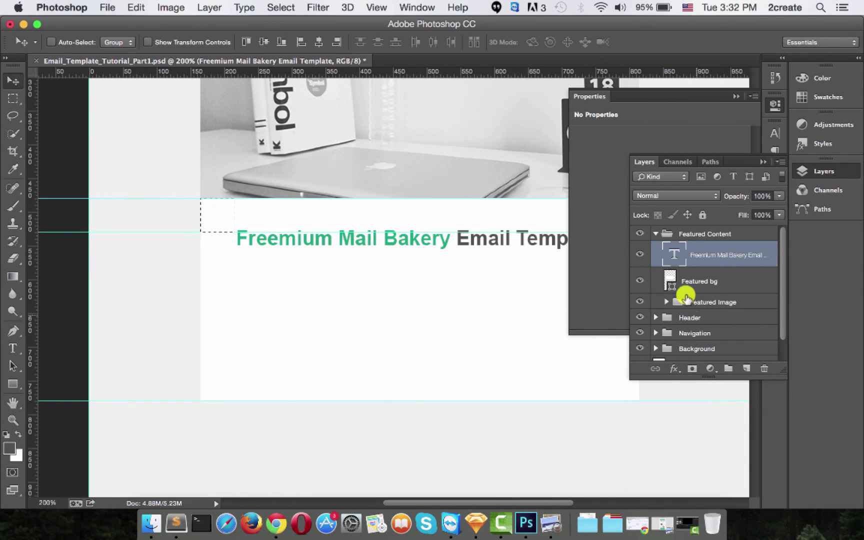
{"action": "key", "text": "ctrl+d"}
- Nudge the heading down 2 px so its top aligns with the guide below the featured image
{"action": "left_click", "coordinate": [13, 98]}
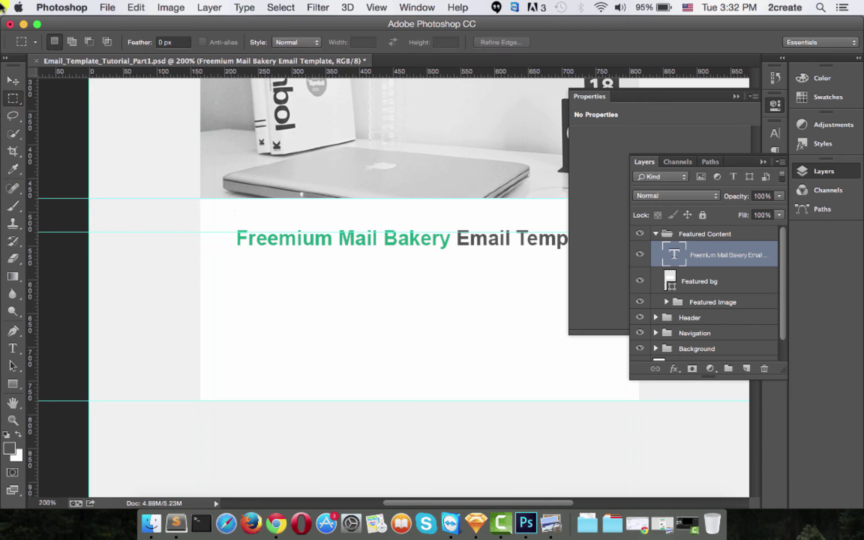
{"action": "left_click", "coordinate": [13, 81]}
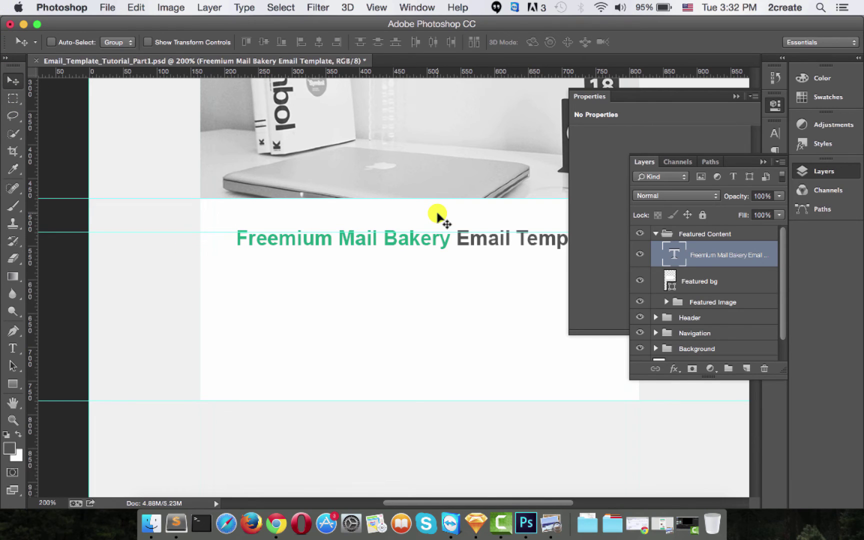
{"action": "key", "text": "Down"}
{"action": "key", "text": "Down"}
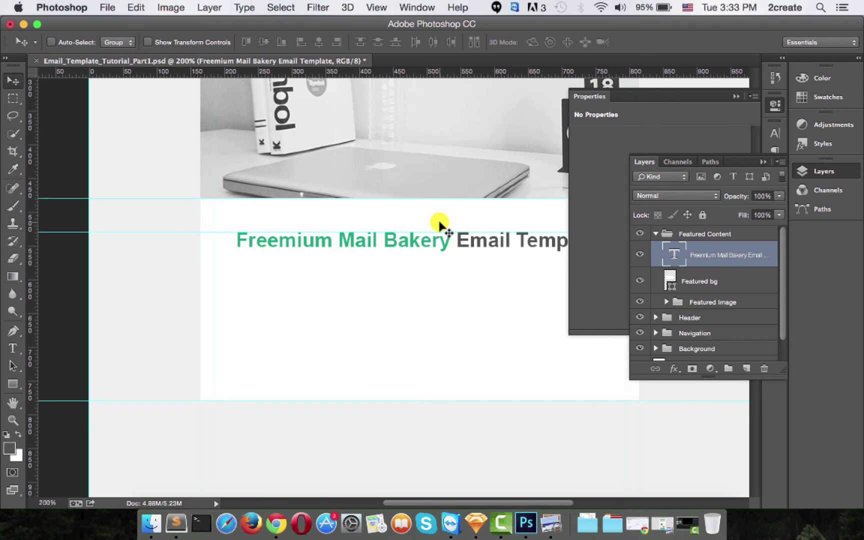
- Measure a square of about 50 px up from the white rectangle's bottom-left corner, add a horizontal guide along its upper edge, and deselect
{"action": "left_click", "coordinate": [13, 98]}
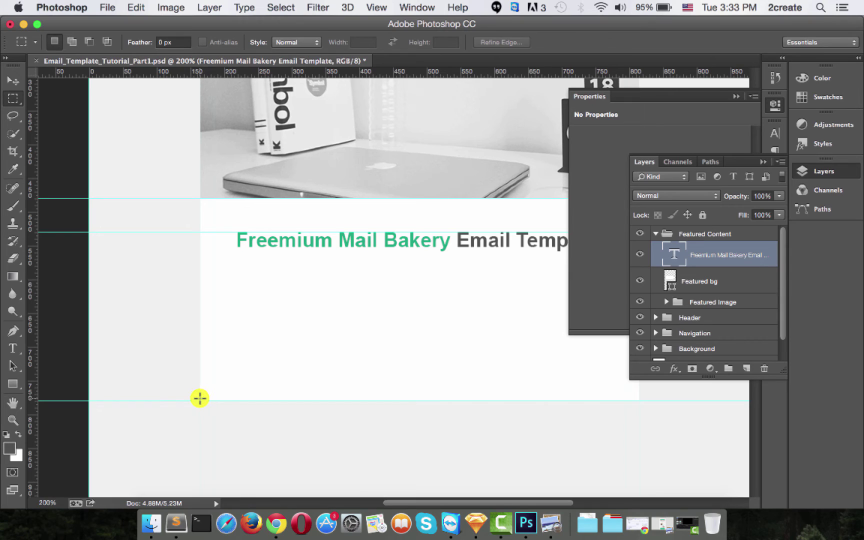
{"action": "left_click_drag", "start_coordinate": [203, 397], "coordinate": [262, 367]}
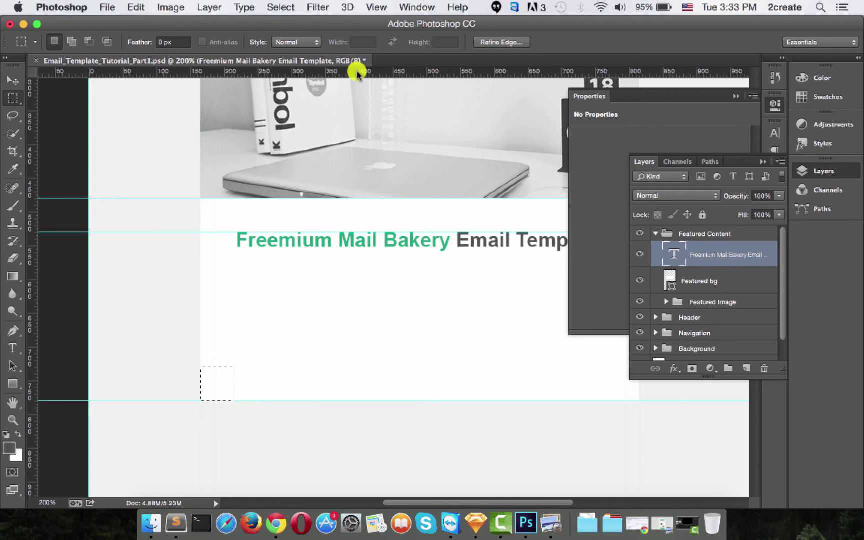
{"action": "left_click_drag", "start_coordinate": [355, 72], "coordinate": [347, 368]}
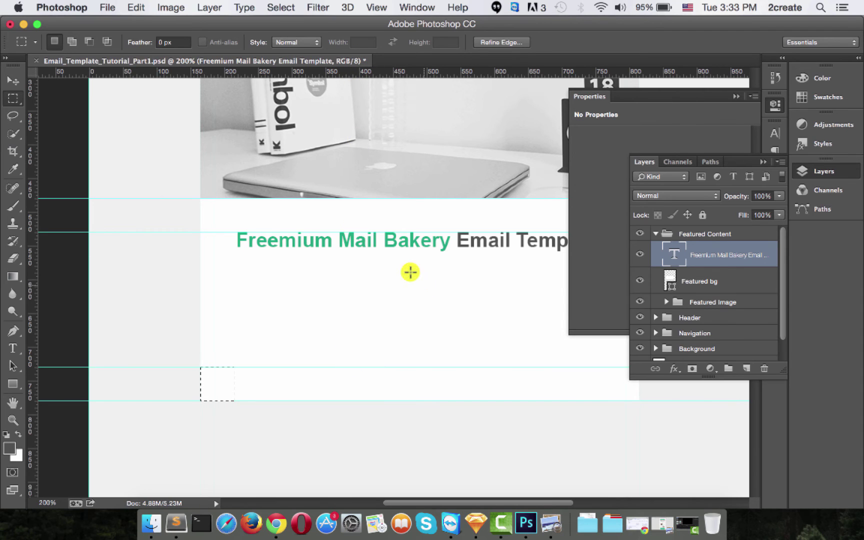
{"action": "left_click", "coordinate": [357, 305]}
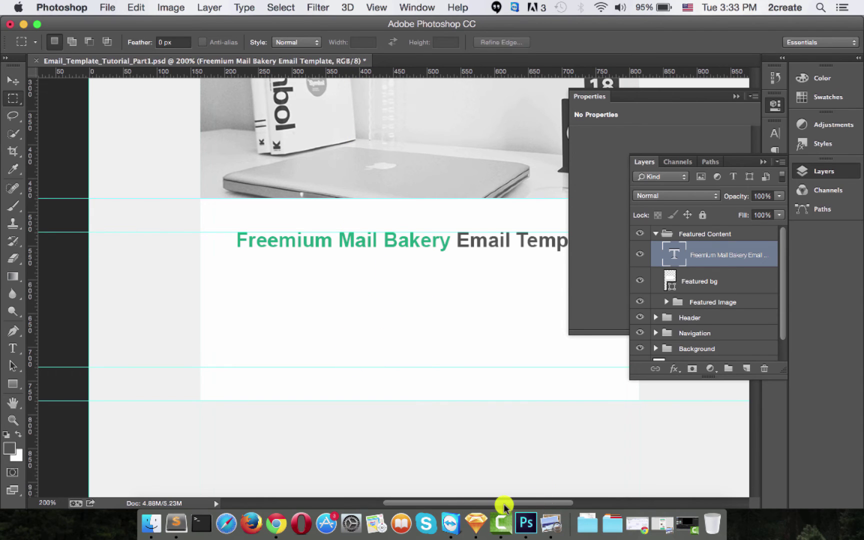
- Switch to Preview to examine the featured text area in the reference design Email_Template_Tutorial_Part1.jpg, and minimize it again
{"action": "scroll", "coordinate": [504, 506], "scroll_direction": "right", "scroll_amount": 2}
{"action": "left_click", "coordinate": [663, 515]}
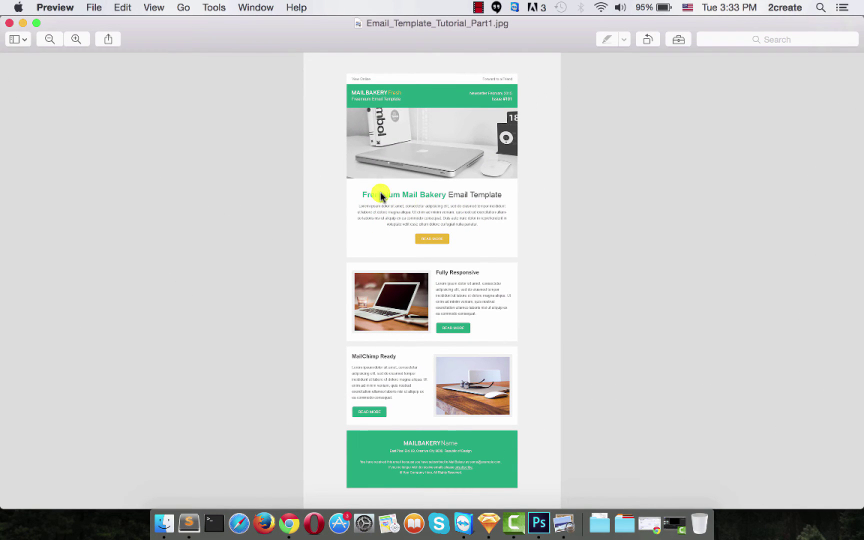
{"action": "left_click", "coordinate": [23, 23]}
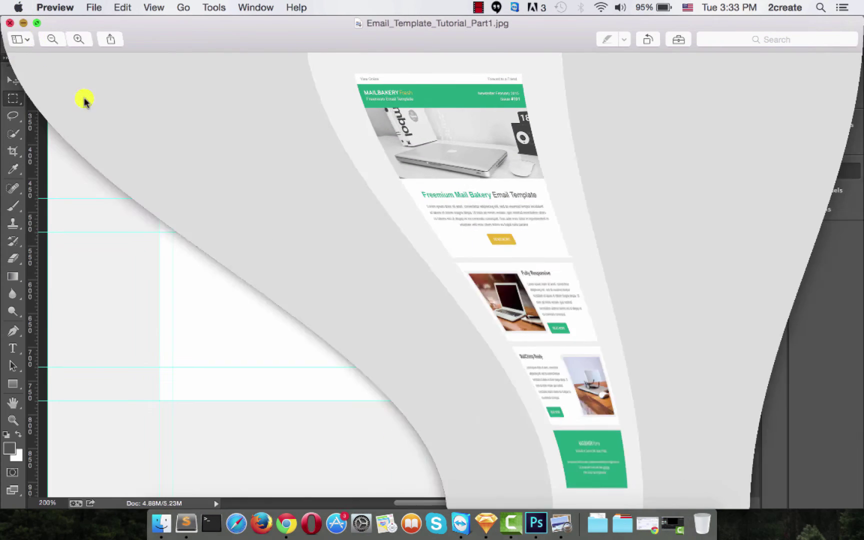
- Add a new layer above the heading and draw a paragraph text box beneath the heading, spanning the inner vertical guides
{"action": "left_click", "coordinate": [827, 174]}
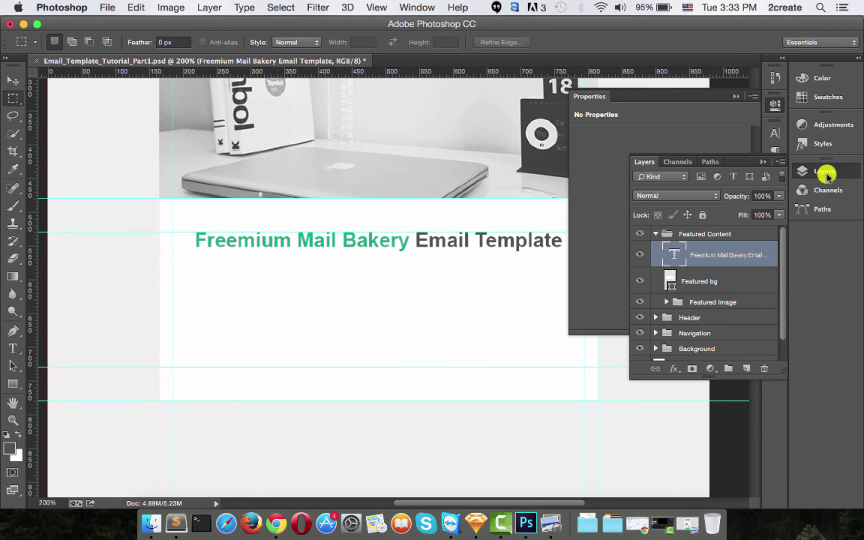
{"action": "left_click", "coordinate": [746, 369]}
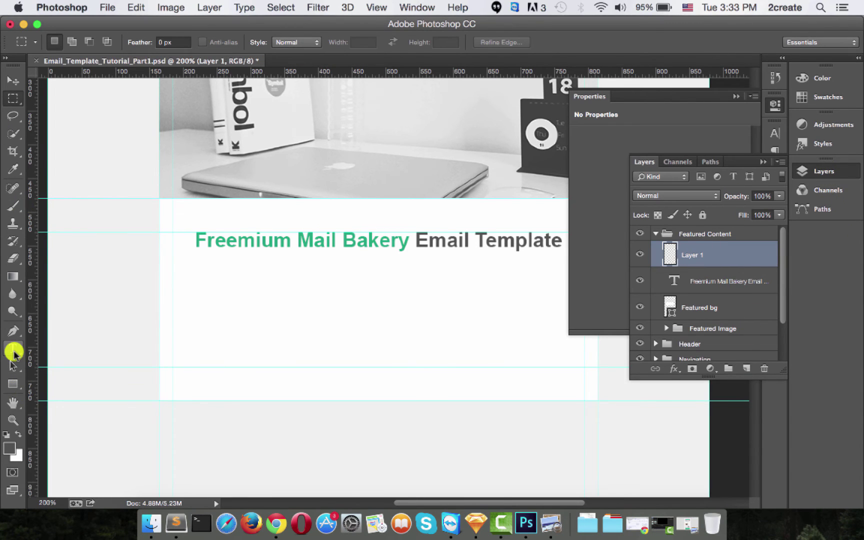
{"action": "left_click", "coordinate": [13, 350]}
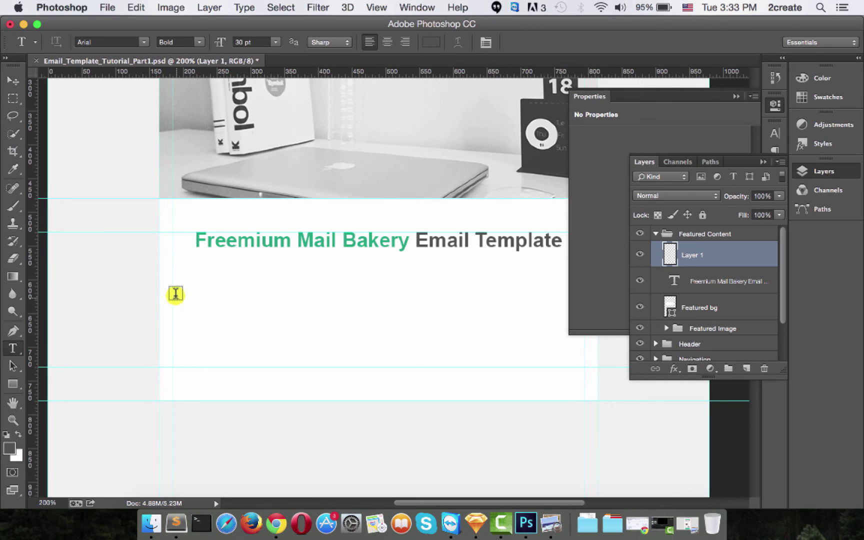
{"action": "left_click_drag", "start_coordinate": [173, 271], "coordinate": [589, 341]}
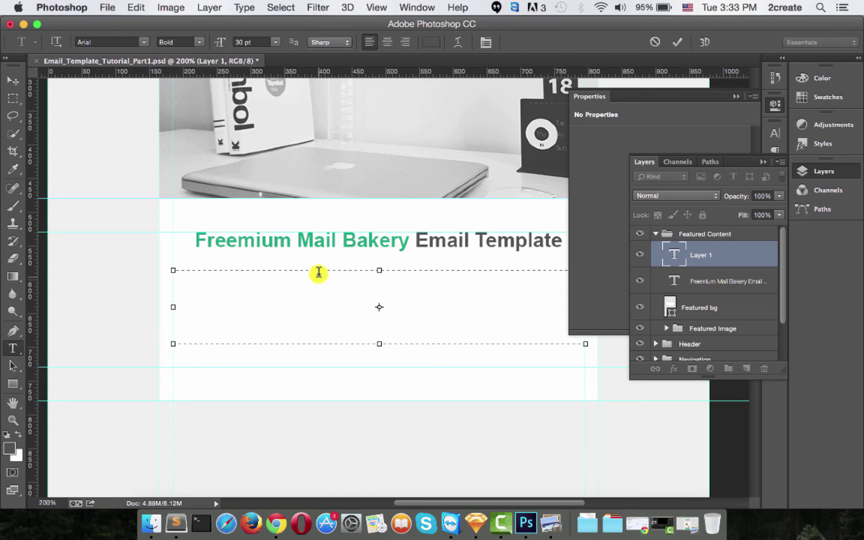
- Set the paragraph text to Regular style at 14 pt with 23 pt leading
{"action": "left_click", "coordinate": [191, 43]}
{"action": "left_click", "coordinate": [197, 43]}
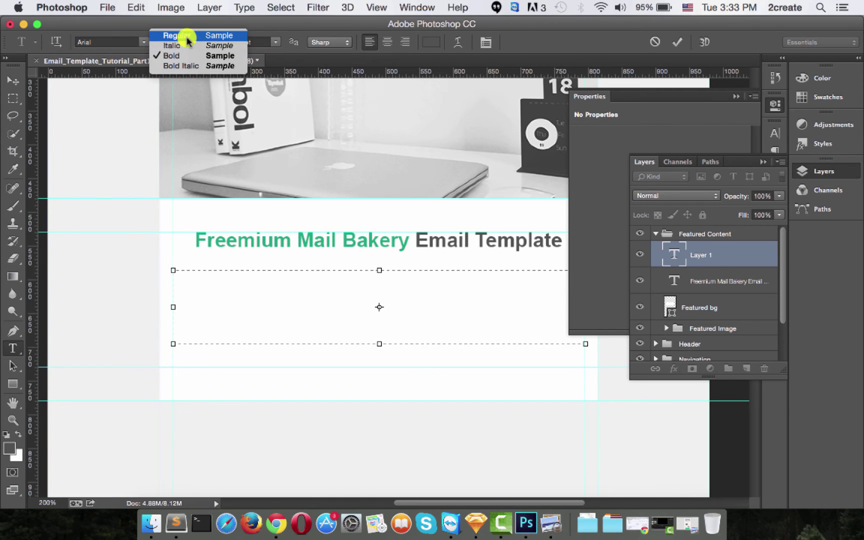
{"action": "left_click", "coordinate": [183, 33]}
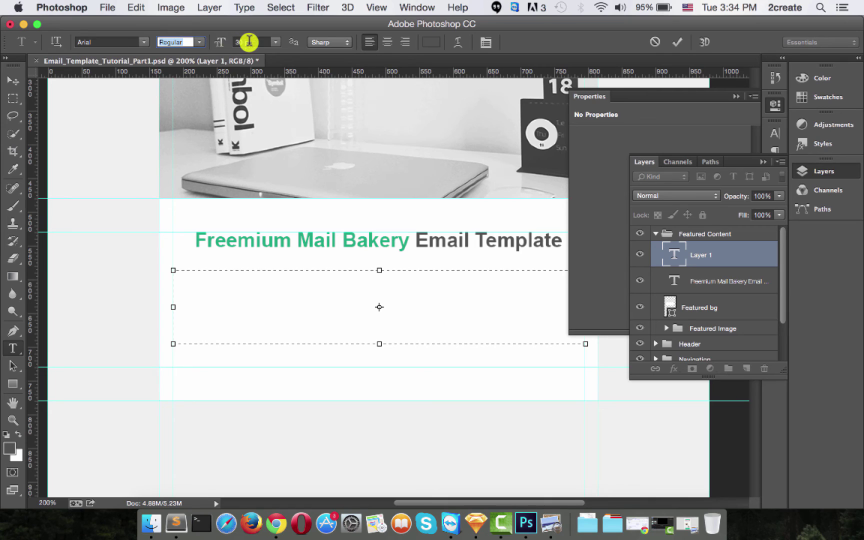
{"action": "left_click", "coordinate": [222, 43]}
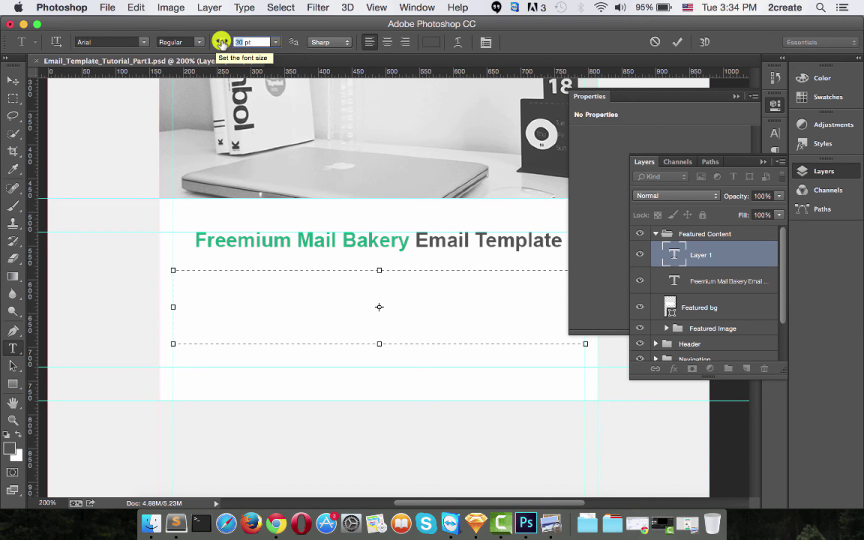
{"action": "type", "text": "14"}
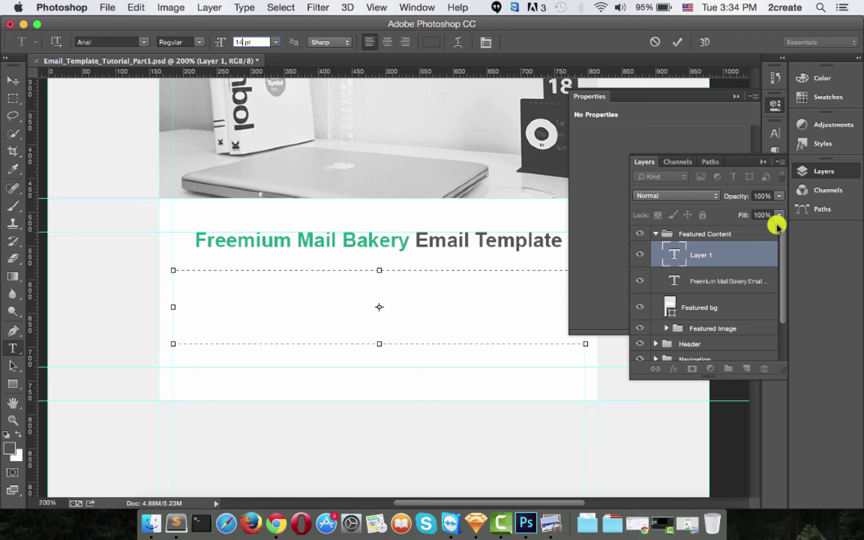
{"action": "left_click", "coordinate": [775, 134]}
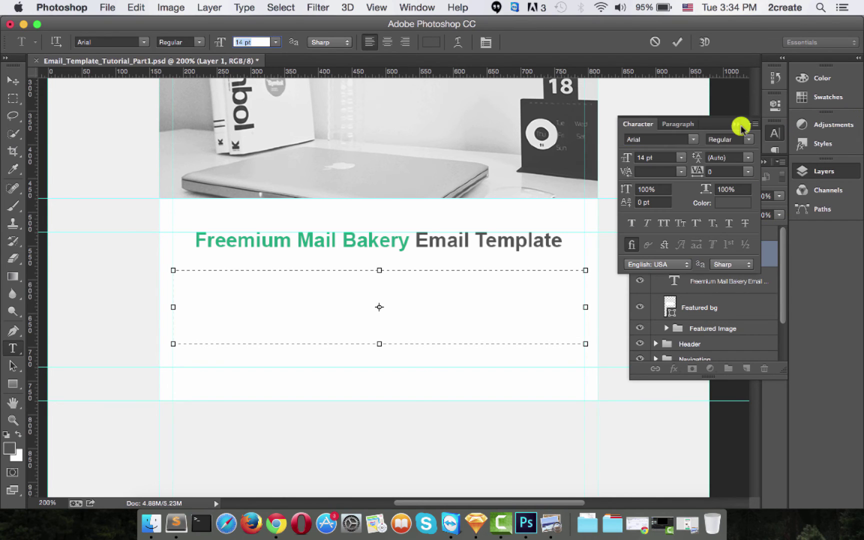
{"action": "left_click", "coordinate": [740, 157]}
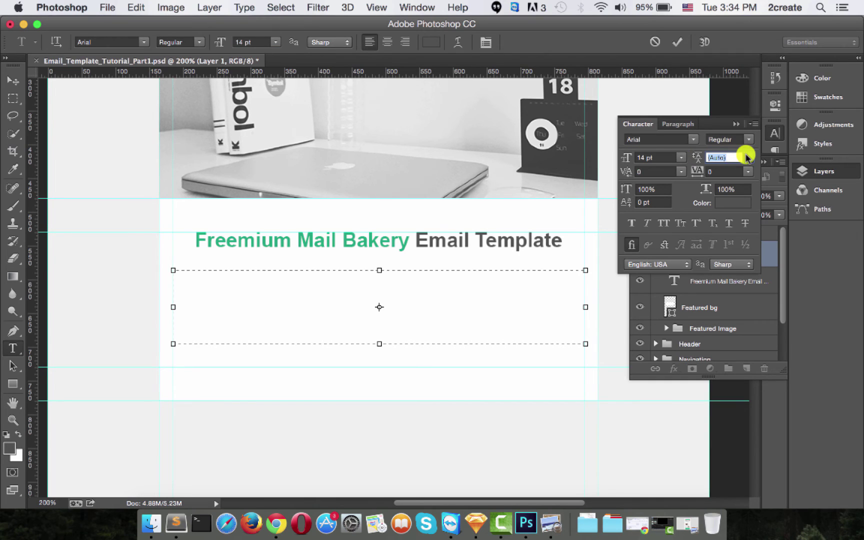
{"action": "type", "text": "23"}
{"action": "key", "text": "Return"}
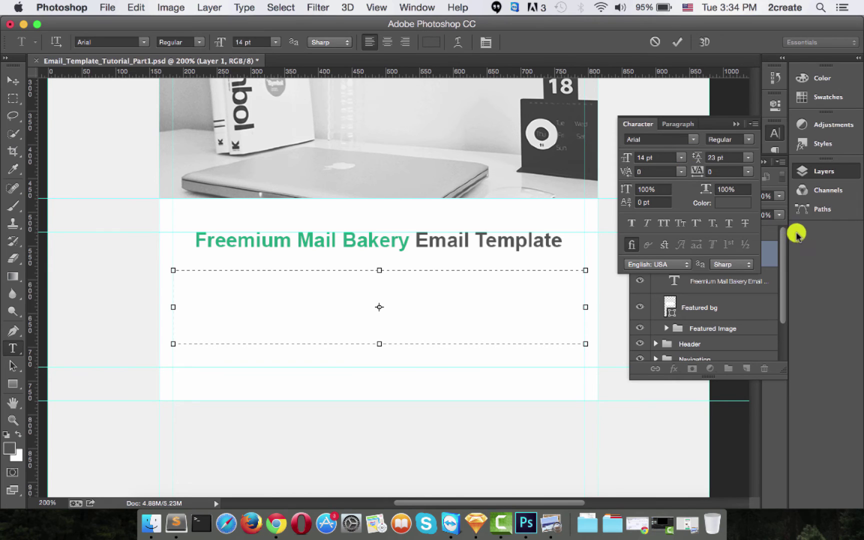
- Set the paragraph text color to #6b6b6b and fill the text box with Lorem Ipsum placeholder text
{"action": "left_click", "coordinate": [731, 207]}
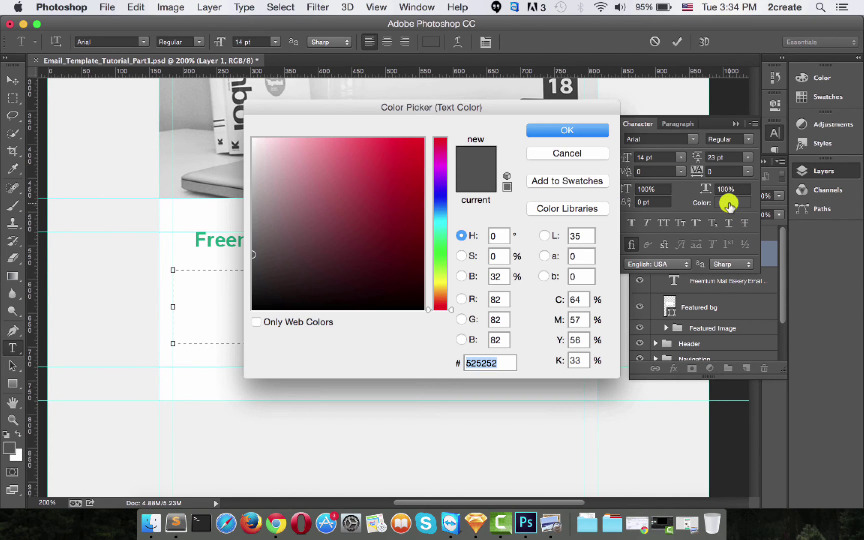
{"action": "type", "text": "6"}
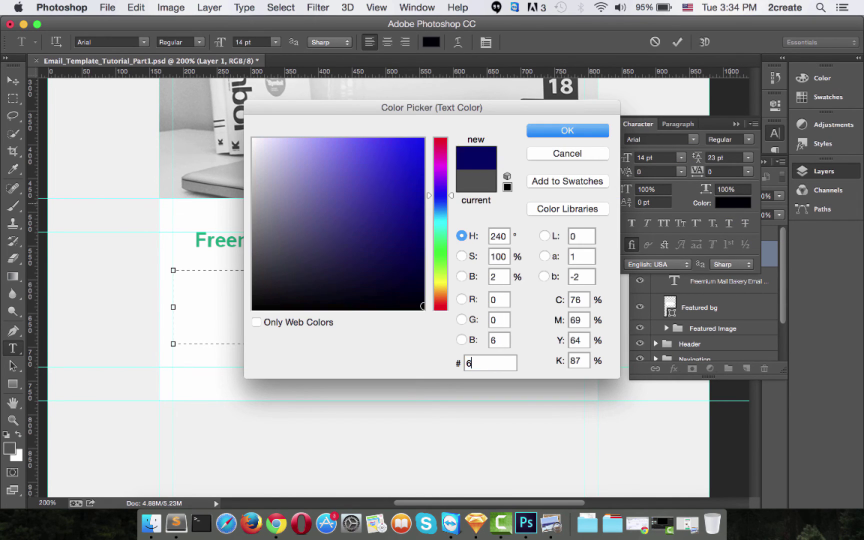
{"action": "type", "text": "b6b6b"}
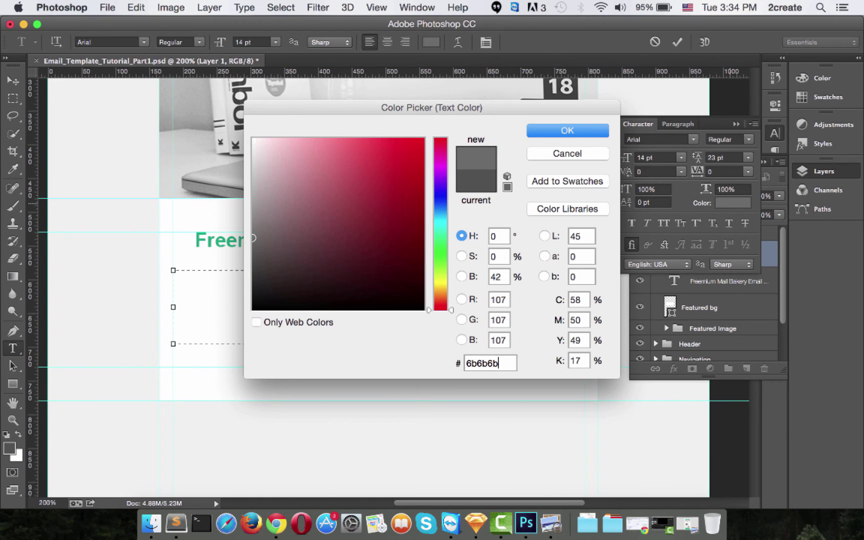
{"action": "left_click", "coordinate": [569, 131]}
{"action": "left_click", "coordinate": [569, 131]}
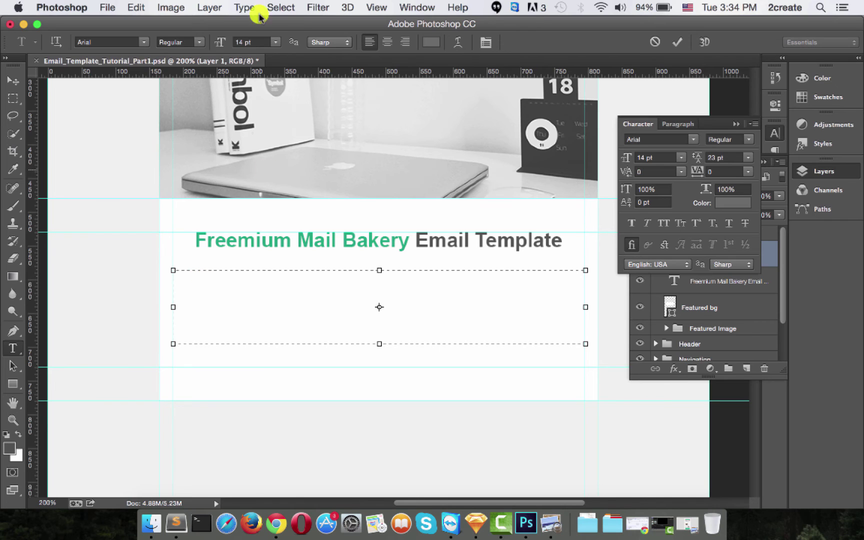
{"action": "left_click", "coordinate": [245, 8]}
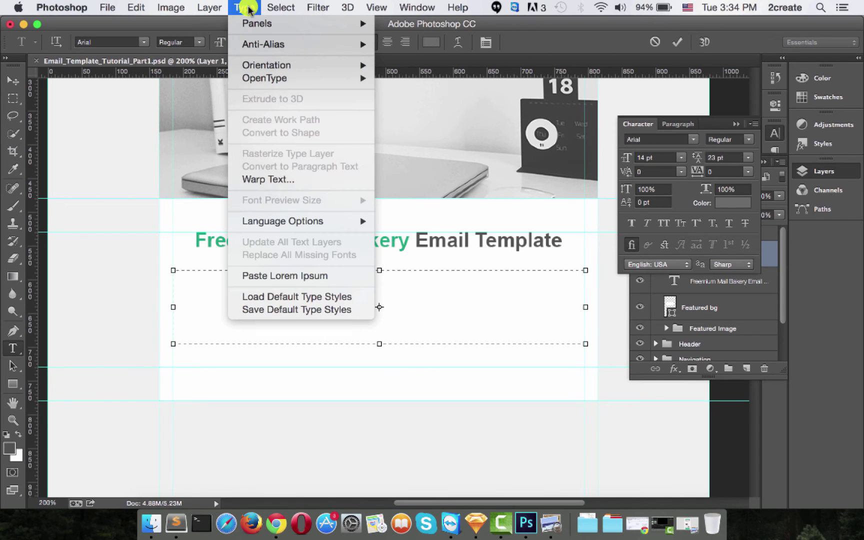
{"action": "left_click", "coordinate": [328, 276]}
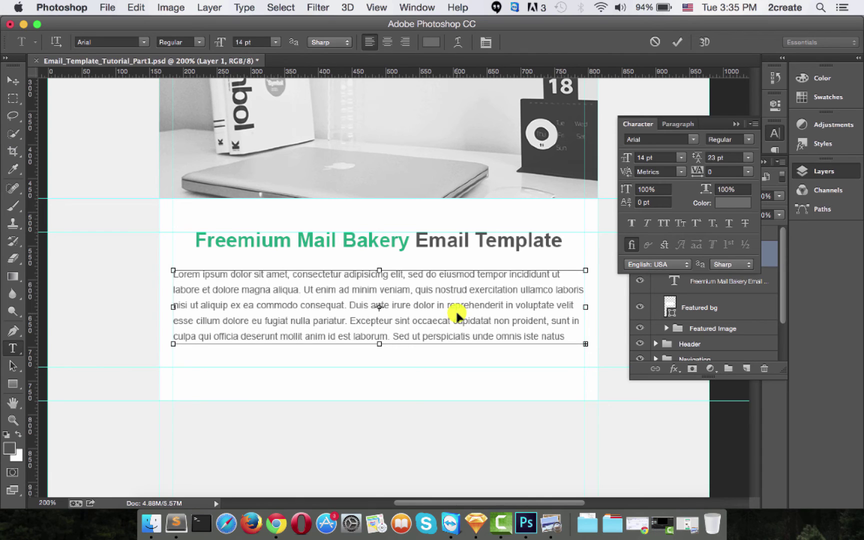
- Center-align all of the placeholder paragraph text and commit the text edit
{"action": "key", "text": "super+a"}
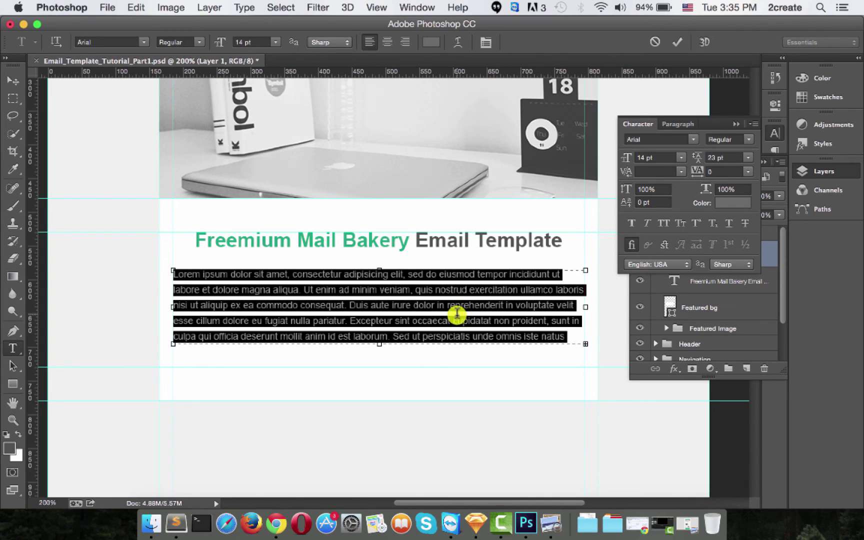
{"action": "left_click", "coordinate": [388, 42]}
{"action": "key", "text": "super+Return"}
- Reposition the paragraph vertically so it sits just beneath the heading with a small gap
{"action": "key", "text": "v"}
{"action": "left_click_drag", "start_coordinate": [264, 293], "coordinate": [264, 271]}
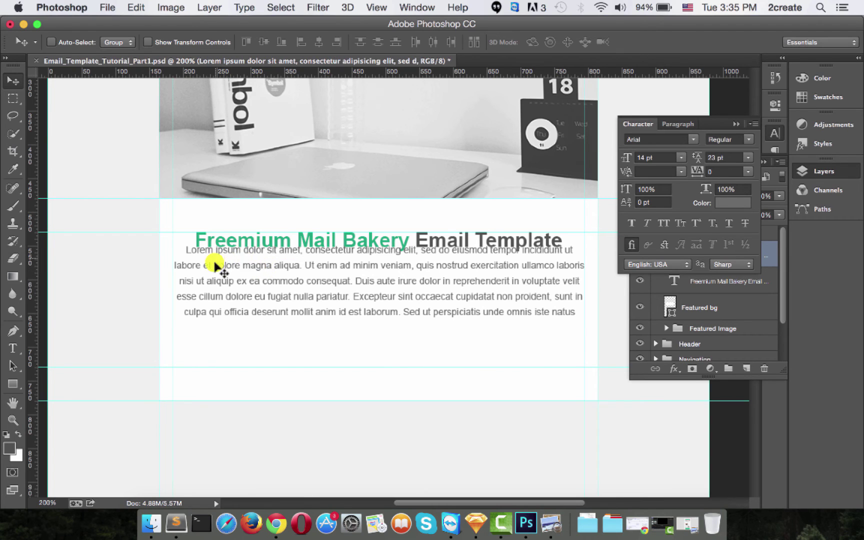
{"action": "key", "text": "Down"}
{"action": "key", "text": "Down"}
{"action": "key", "text": "Down"}
{"action": "key", "text": "Down"}
{"action": "key", "text": "Down"}
{"action": "key", "text": "Down"}
{"action": "key", "text": "Down"}
{"action": "key", "text": "Down"}
{"action": "key", "text": "Down"}
{"action": "key", "text": "Down"}
{"action": "key", "text": "Down"}
{"action": "key", "text": "Down"}
{"action": "key", "text": "Down"}
{"action": "key", "text": "Down"}
{"action": "key", "text": "Down"}
{"action": "key", "text": "Down"}
{"action": "key", "text": "Down"}
{"action": "key", "text": "Down"}
{"action": "key", "text": "Down"}
{"action": "key", "text": "Down"}
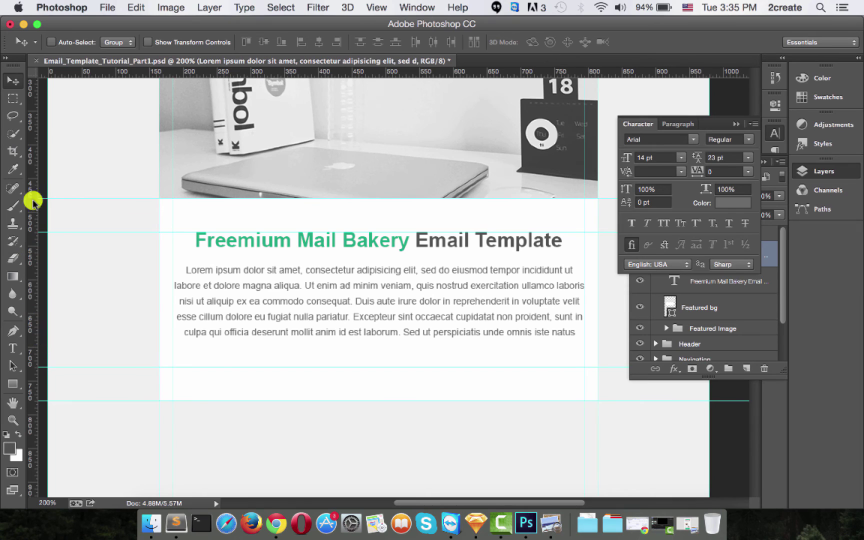
- Measure about 20 px inward from each inner vertical guide with marquee selections and place a new vertical guide at each offset
{"action": "left_click", "coordinate": [13, 98]}
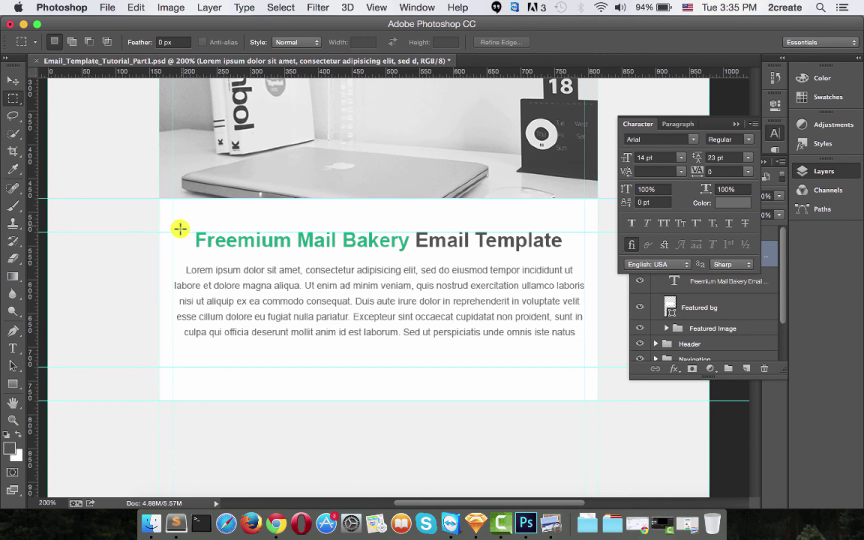
{"action": "left_click_drag", "start_coordinate": [173, 232], "coordinate": [187, 243]}
{"action": "left_click_drag", "start_coordinate": [34, 266], "coordinate": [187, 270]}
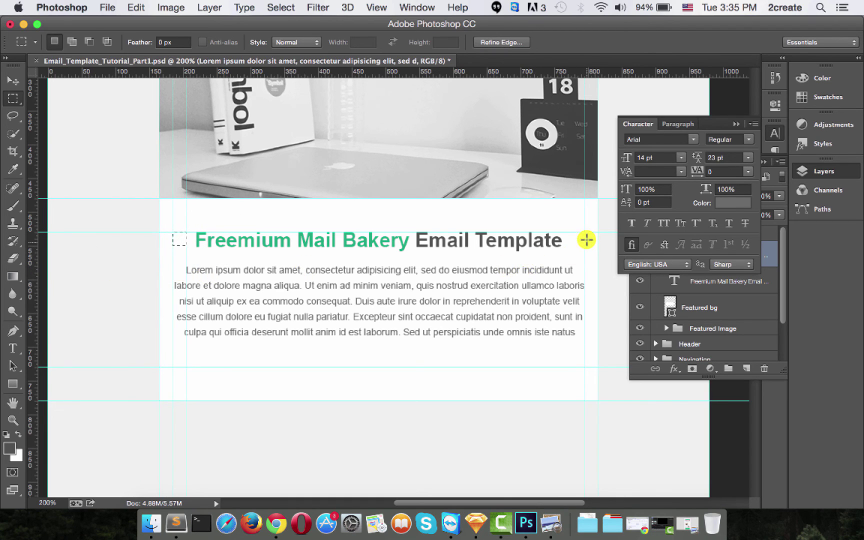
{"action": "left_click_drag", "start_coordinate": [583, 232], "coordinate": [572, 244]}
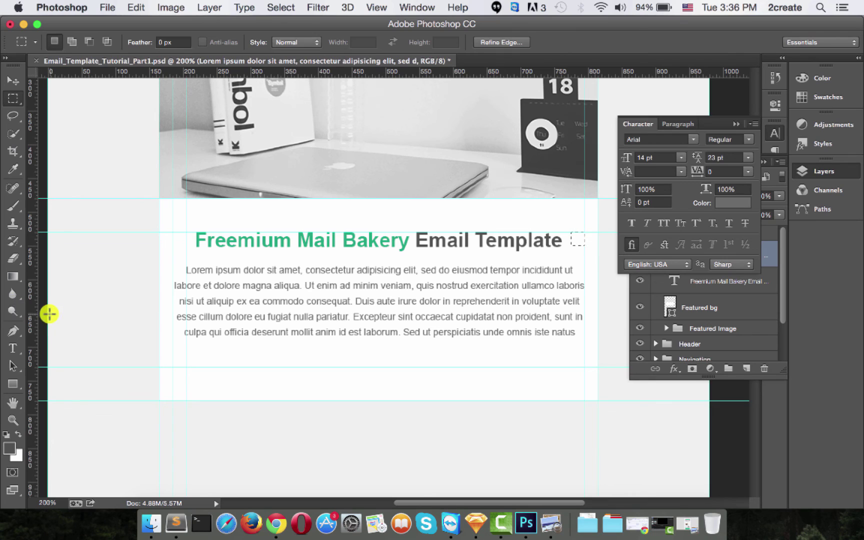
{"action": "left_click_drag", "start_coordinate": [33, 309], "coordinate": [571, 320]}
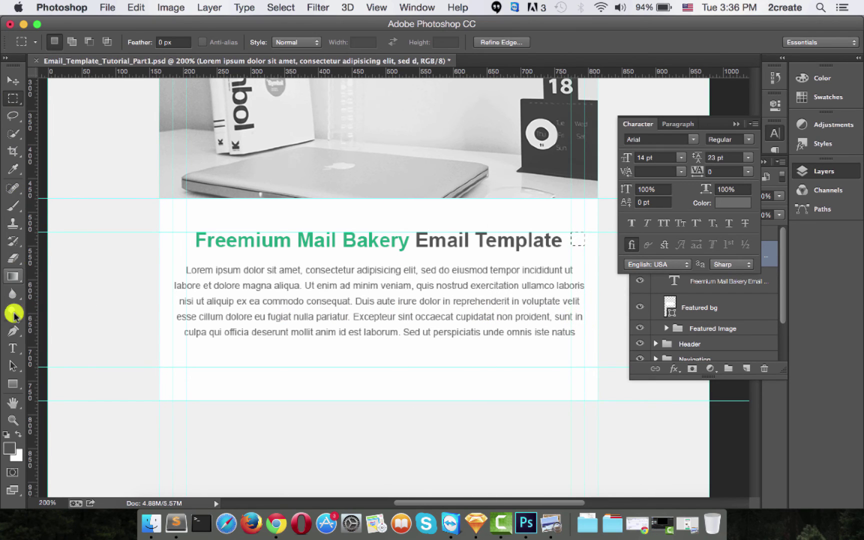
- Narrow the paragraph text box on both sides to span the two new vertical guides
{"action": "left_click", "coordinate": [13, 348]}
{"action": "left_click", "coordinate": [279, 313]}
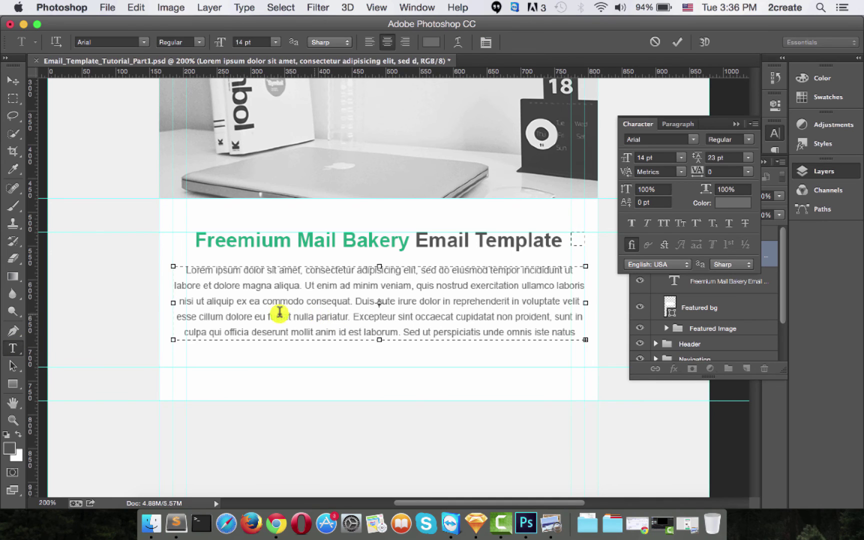
{"action": "left_click_drag", "start_coordinate": [173, 340], "coordinate": [191, 343]}
{"action": "left_click_drag", "start_coordinate": [583, 344], "coordinate": [574, 345]}
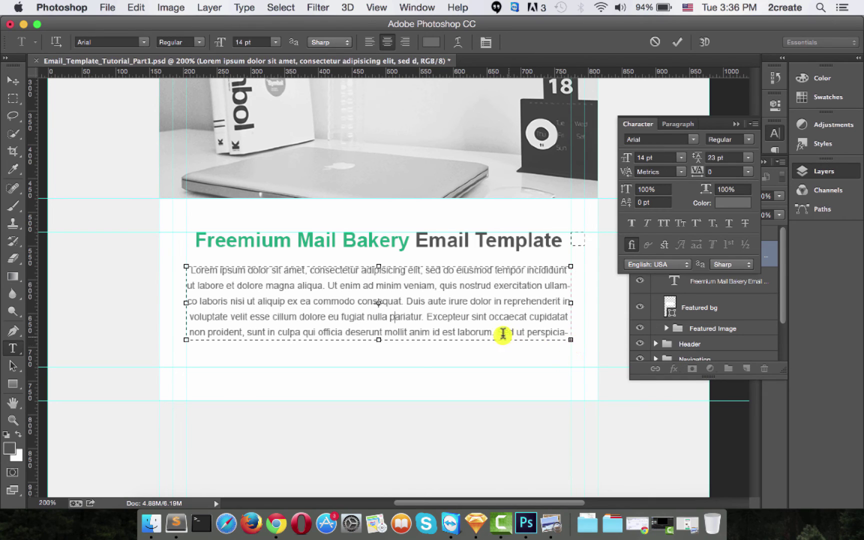
- Delete all placeholder text after "id est laborum." and commit the paragraph
{"action": "left_click", "coordinate": [498, 333]}
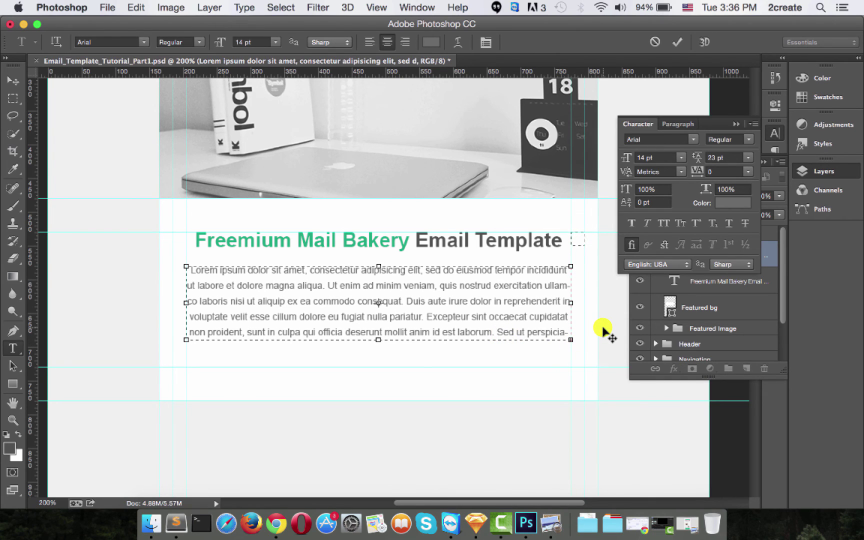
{"action": "key", "text": "shift+super+Down"}
{"action": "key", "text": "Delete"}
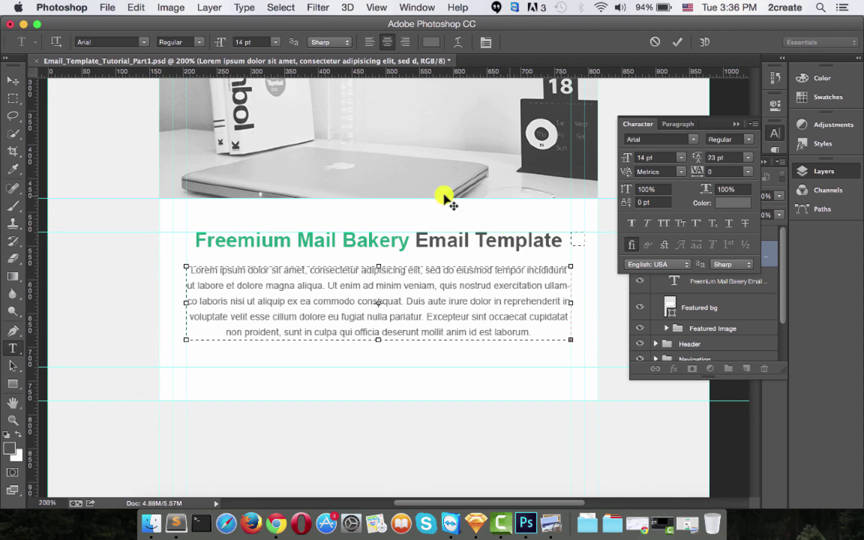
{"action": "left_click", "coordinate": [20, 83]}
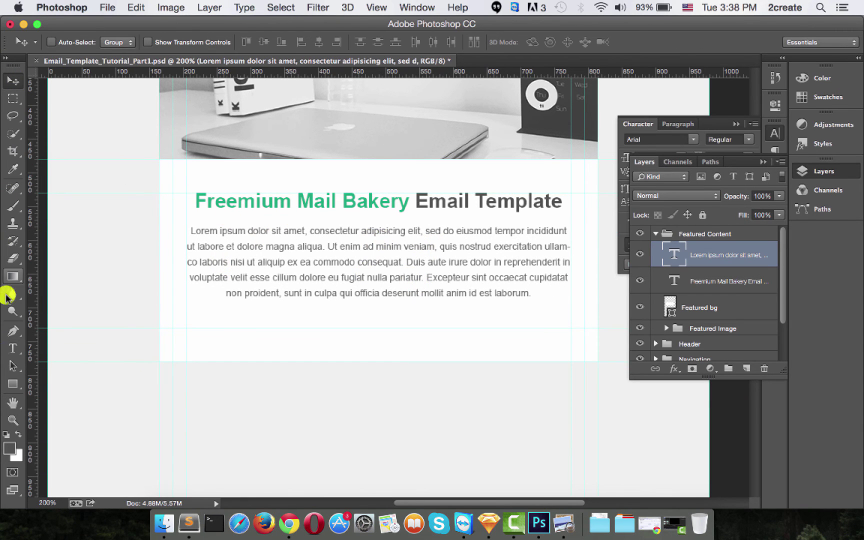
- Shorten the paragraph text box to four lines and delete the text from "Excepteur" onward, ending at "nulla pariatur."
{"action": "left_click", "coordinate": [11, 349]}
{"action": "left_click", "coordinate": [415, 279]}
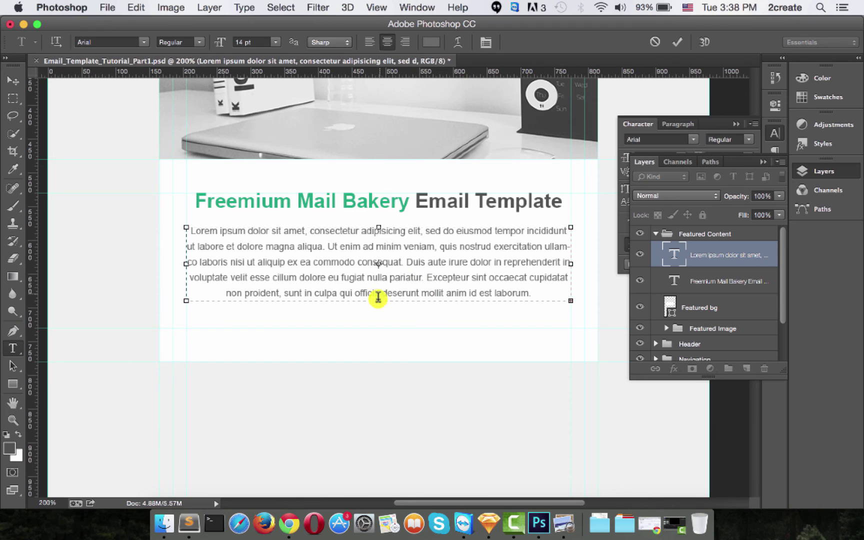
{"action": "left_click_drag", "start_coordinate": [378, 300], "coordinate": [378, 292]}
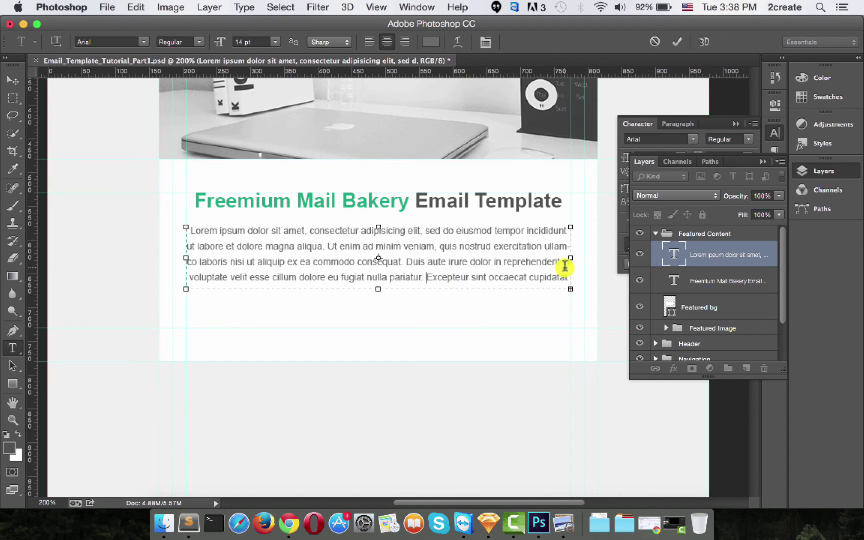
{"action": "key", "text": "BackSpace"}
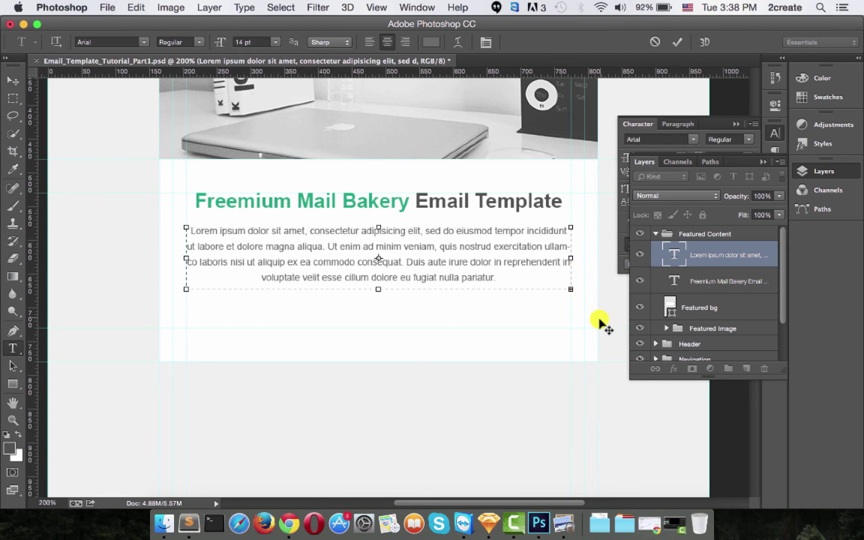
{"action": "left_click", "coordinate": [11, 81]}
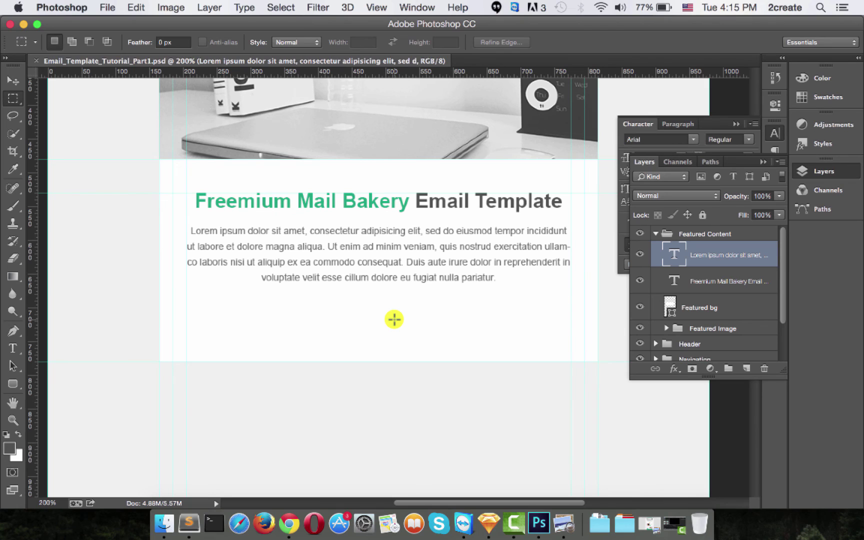
- Create a 130 × 40 px rounded rectangle with 5 px corner radii beneath the paragraph as a button
{"action": "left_click", "coordinate": [13, 383]}
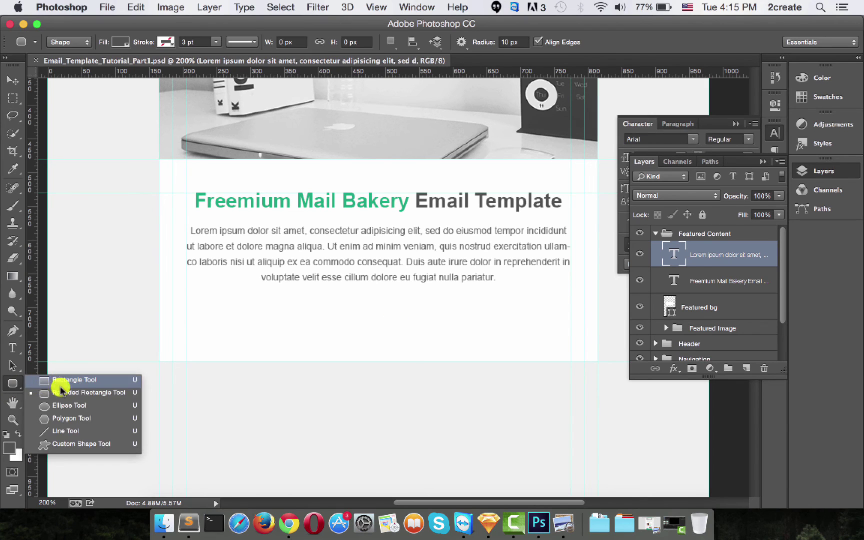
{"action": "left_click", "coordinate": [63, 393]}
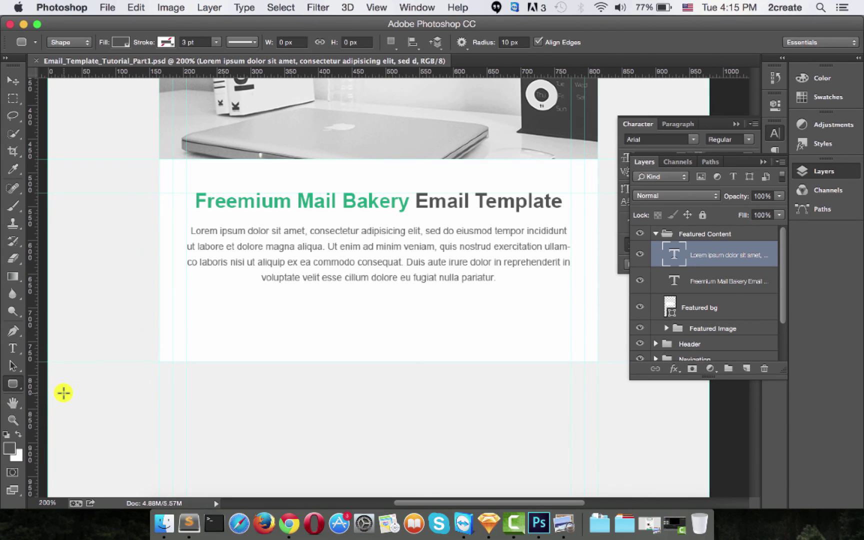
{"action": "left_click", "coordinate": [365, 309]}
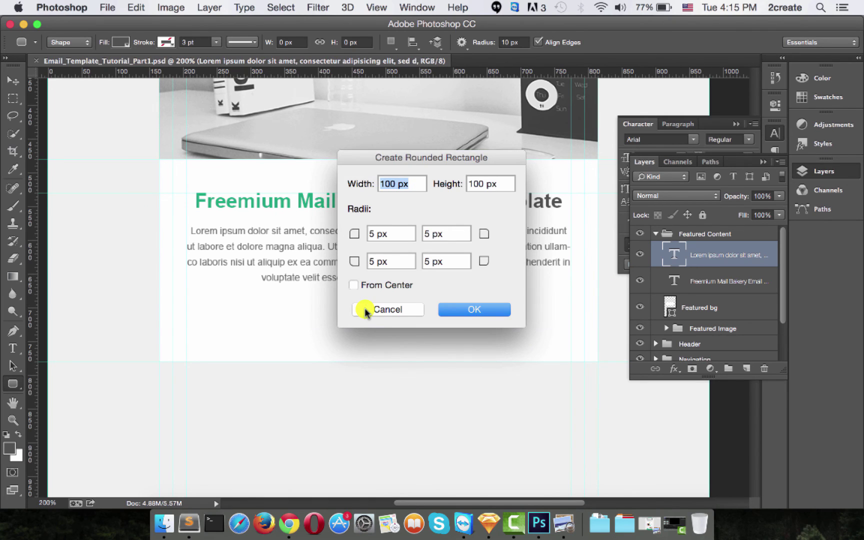
{"action": "left_click", "coordinate": [374, 234]}
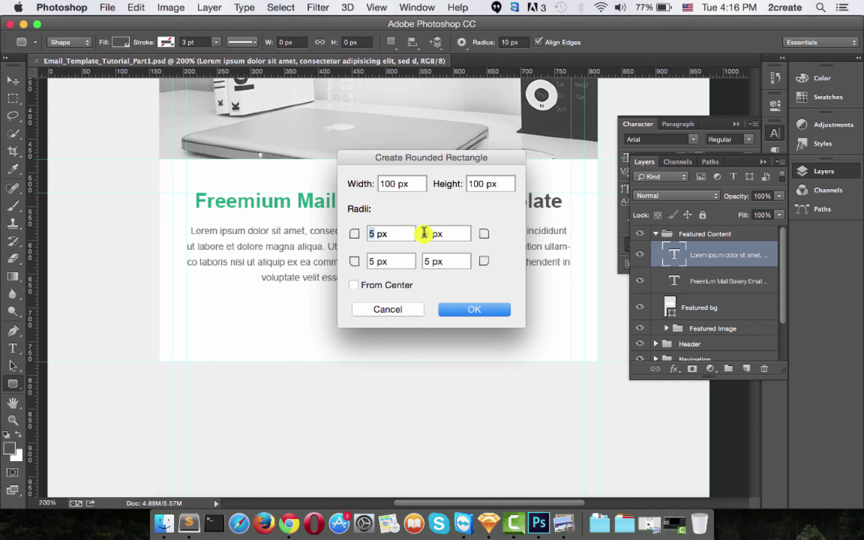
{"action": "left_click", "coordinate": [386, 183]}
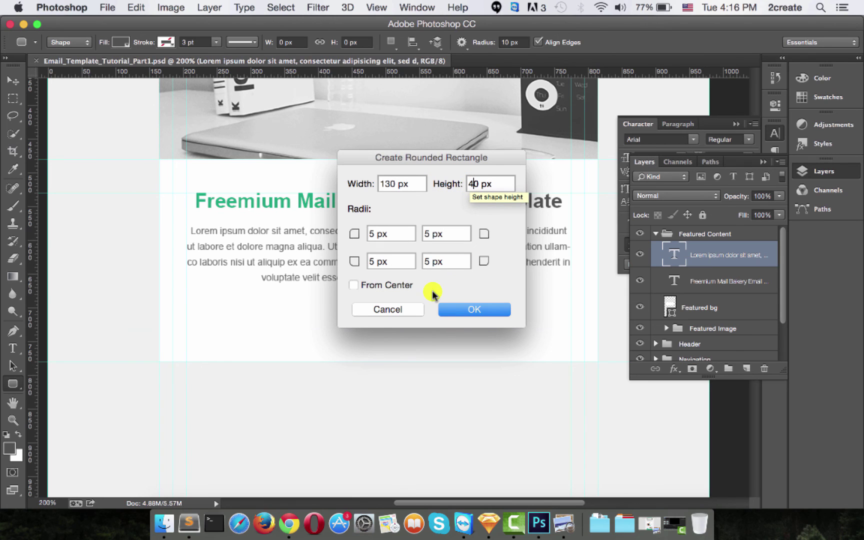
{"action": "left_click", "coordinate": [458, 308]}
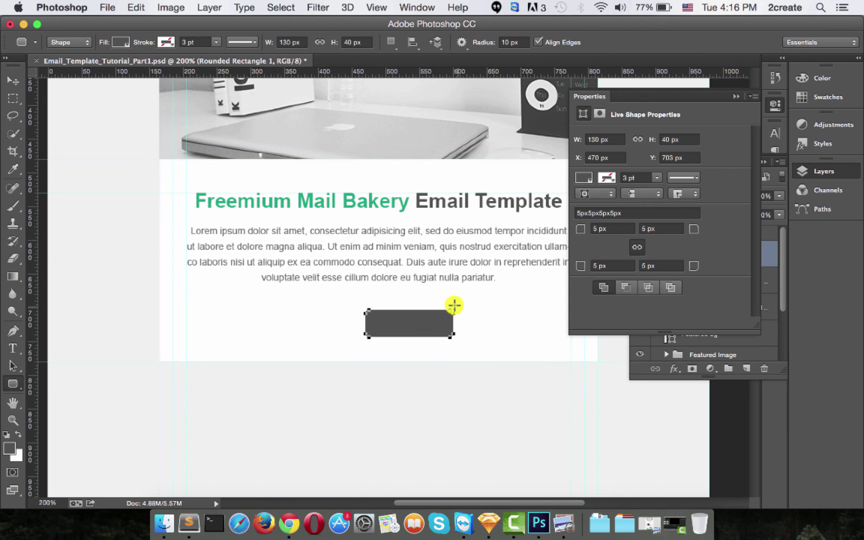
- Move the button shape up and left beneath the paragraph to X 450 px, Y 692 px
{"action": "left_click", "coordinate": [13, 81]}
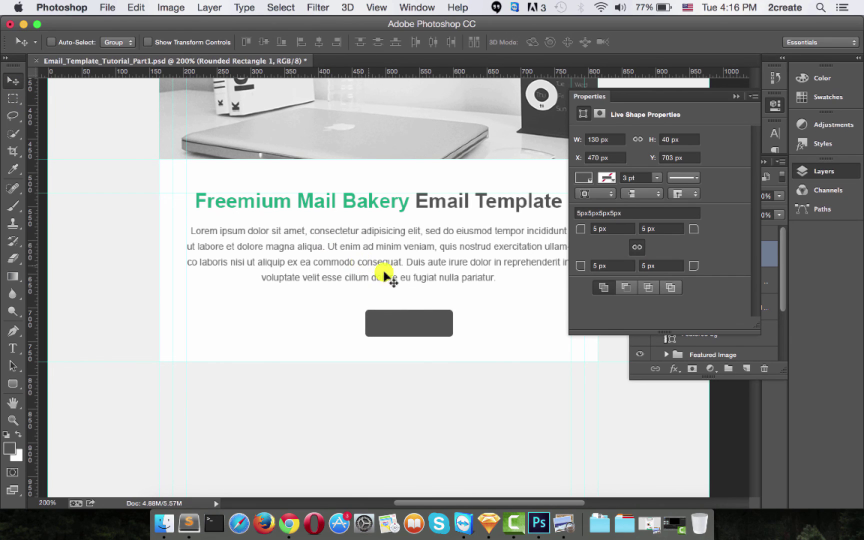
{"action": "left_click_drag", "start_coordinate": [402, 314], "coordinate": [404, 309]}
{"action": "key", "text": "shift+Left"}
{"action": "key", "text": "shift+Left"}
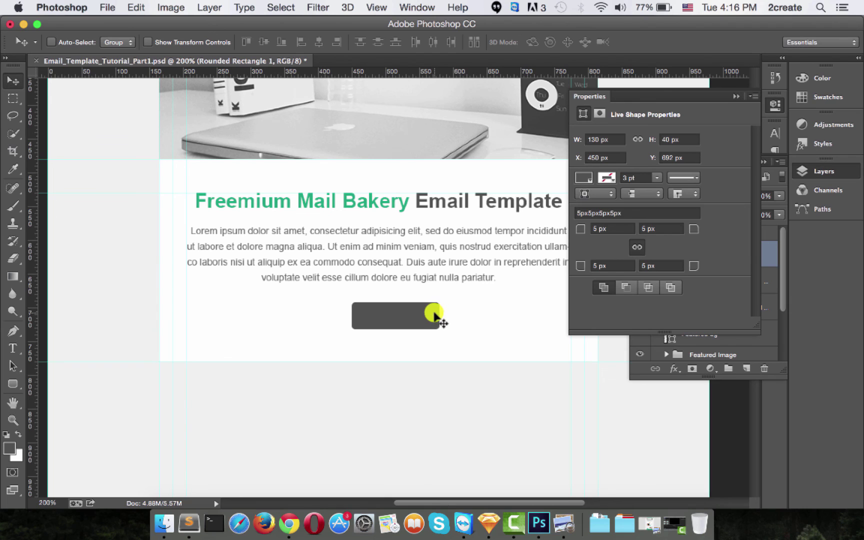
- Set the button shape's fill color to #f0b517
{"action": "left_click", "coordinate": [787, 262]}
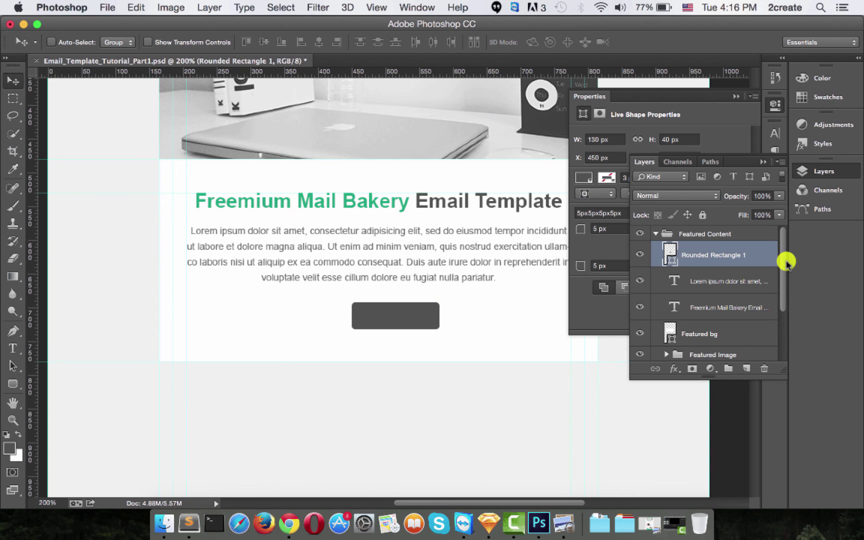
{"action": "double_click", "coordinate": [669, 259]}
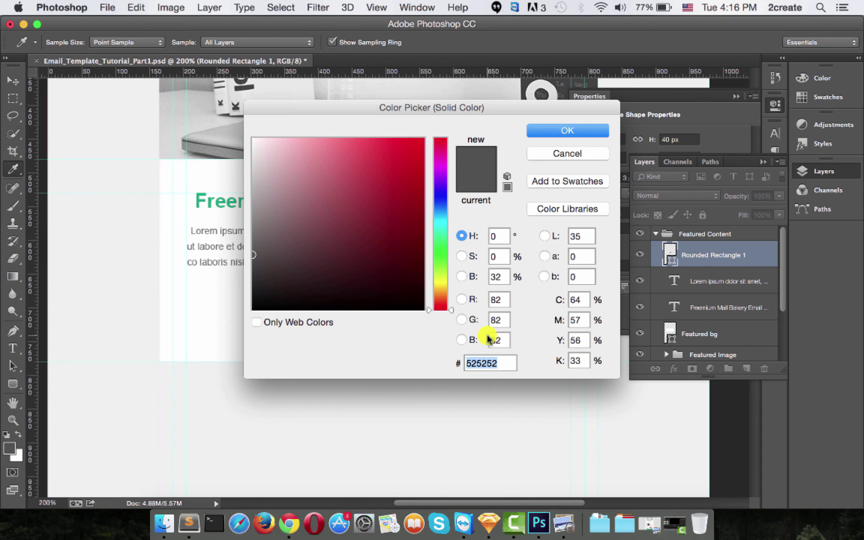
{"action": "type", "text": "f0"}
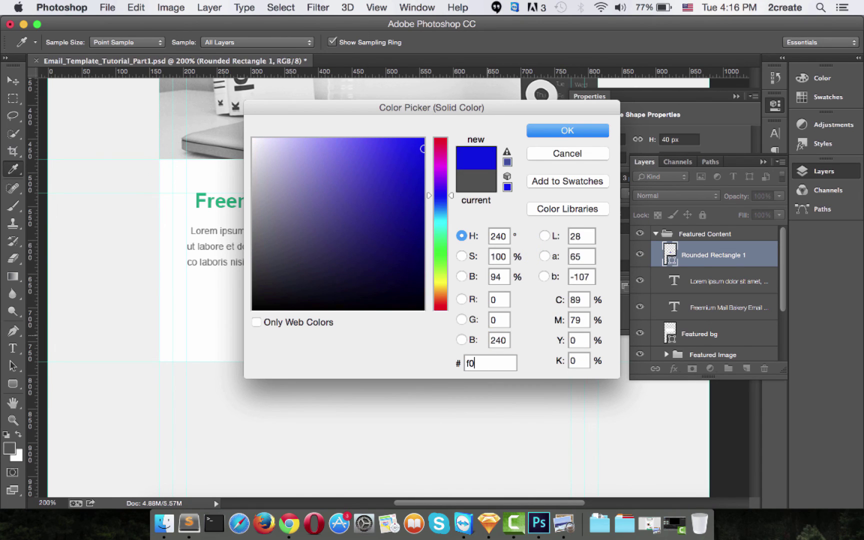
{"action": "type", "text": "b5"}
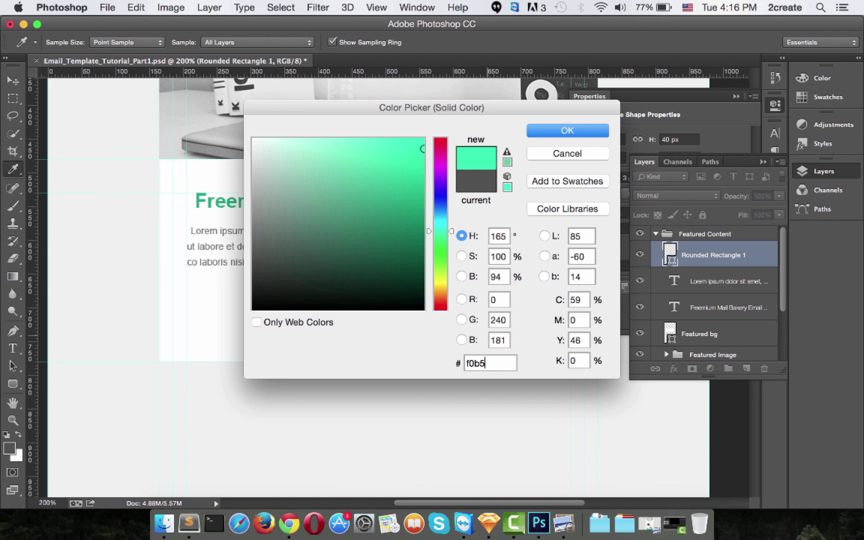
{"action": "type", "text": "17"}
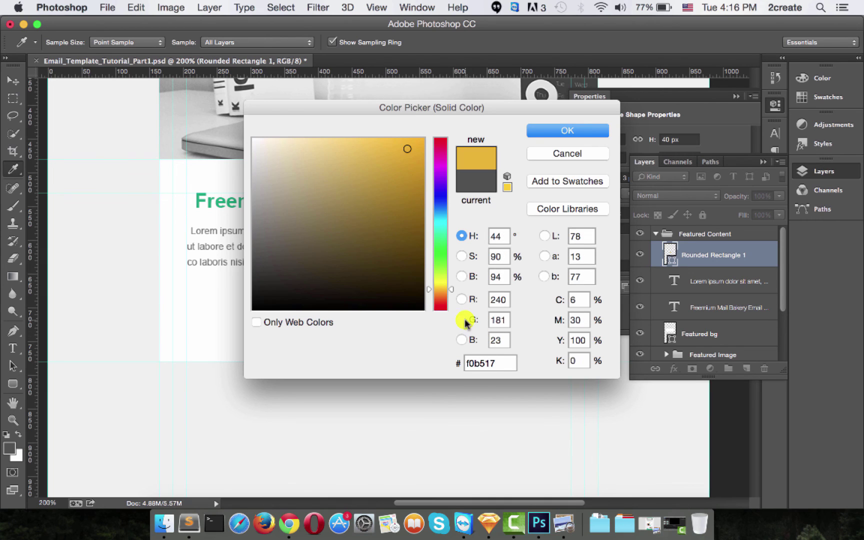
{"action": "left_click", "coordinate": [559, 137]}
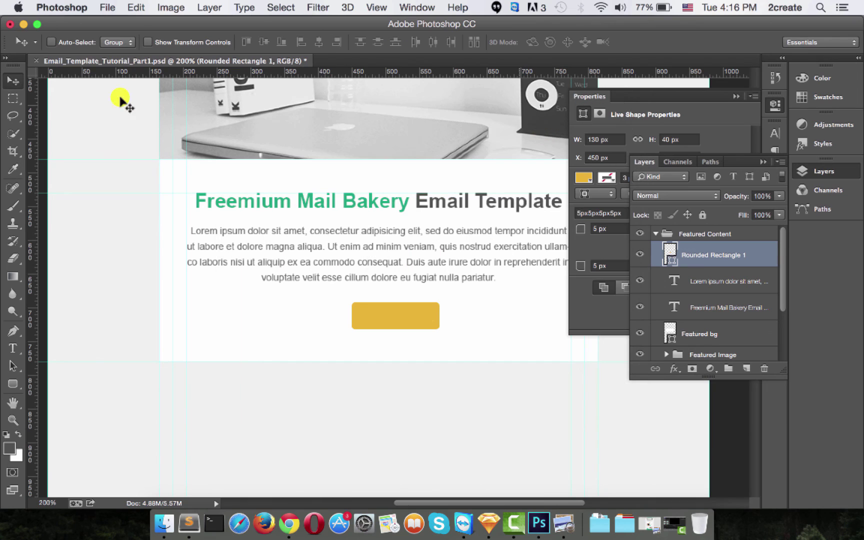
- Load the Featured bg shape as a selection and align the button to its horizontal center
{"action": "left_click", "coordinate": [14, 83]}
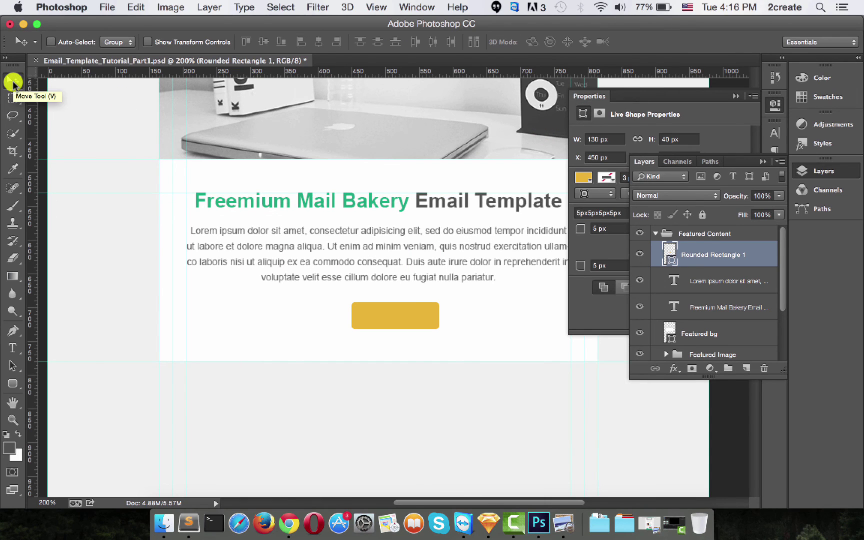
{"action": "left_click", "coordinate": [371, 310]}
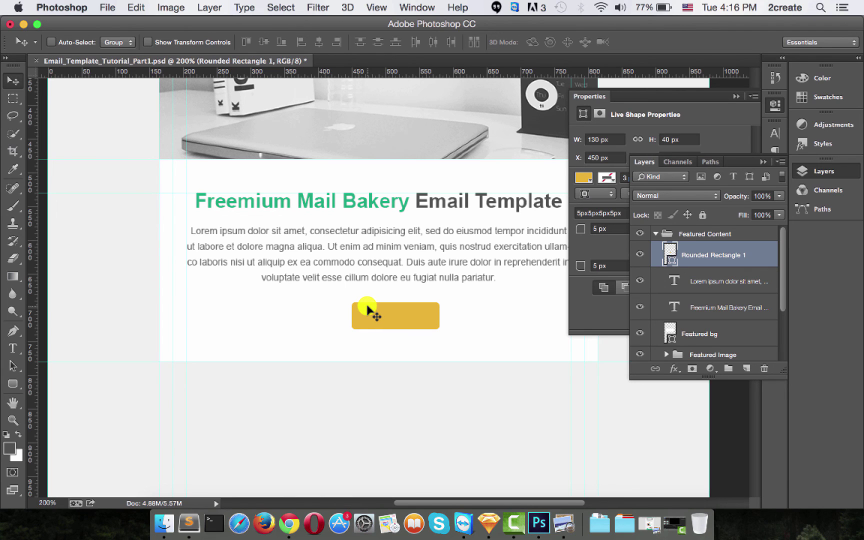
{"action": "left_click", "coordinate": [671, 334], "text": "super"}
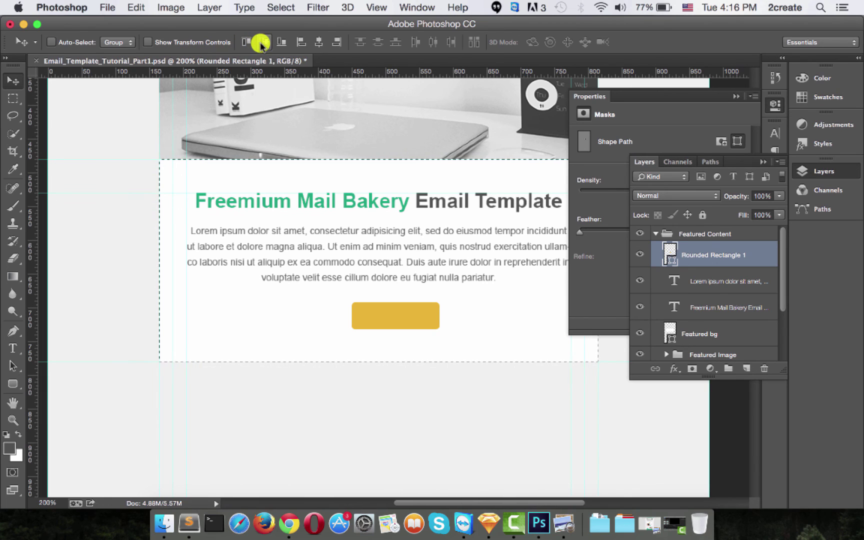
{"action": "left_click", "coordinate": [313, 44]}
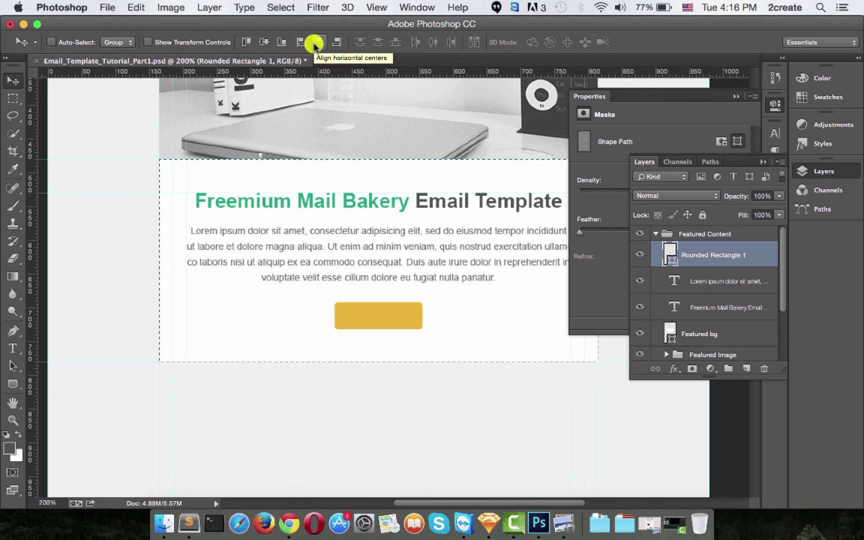
{"action": "left_click", "coordinate": [14, 101]}
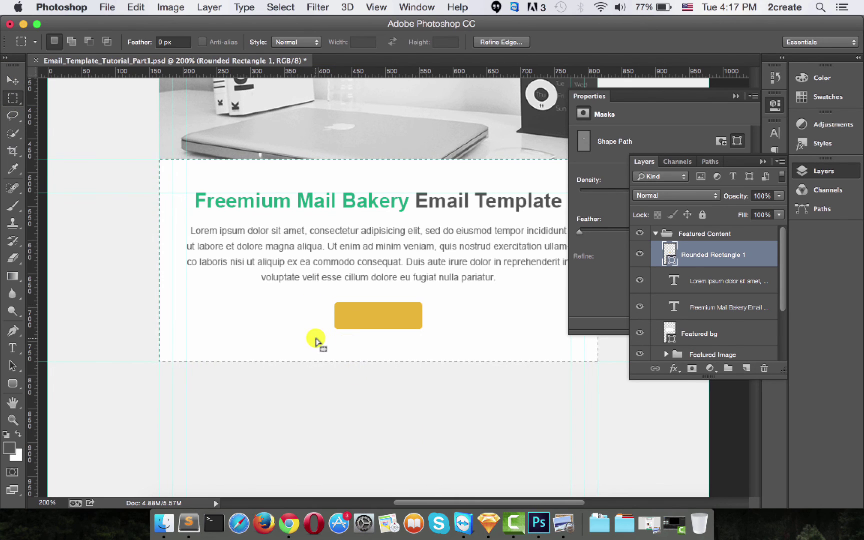
- Clear the active selection and add the text "read more" over the yellow button
{"action": "left_click", "coordinate": [329, 387]}
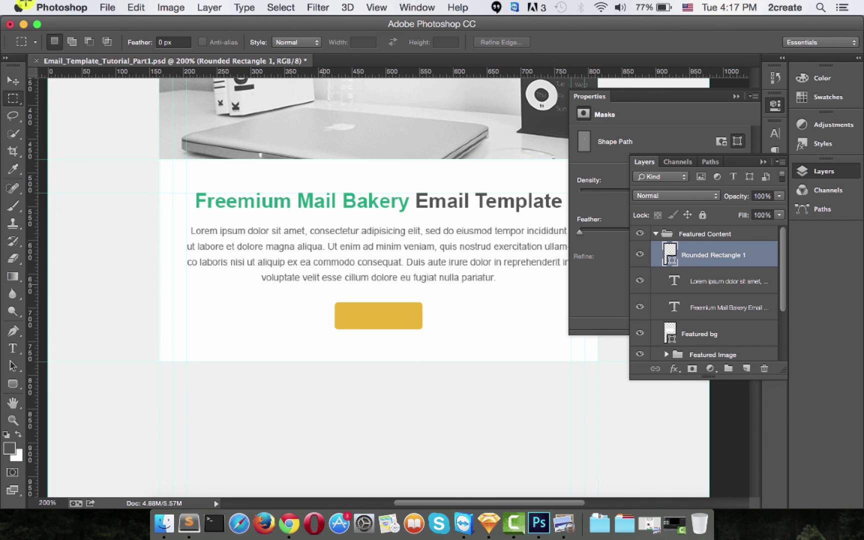
{"action": "left_click", "coordinate": [12, 347]}
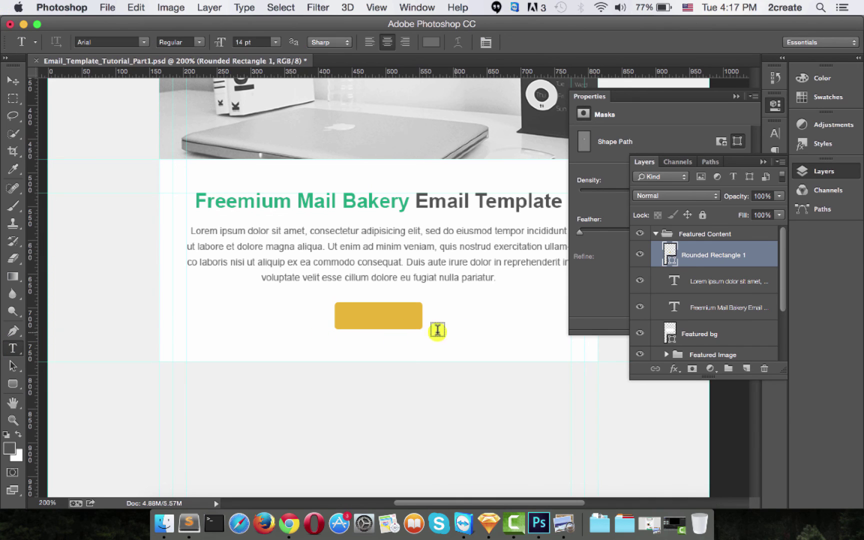
{"action": "left_click", "coordinate": [350, 316]}
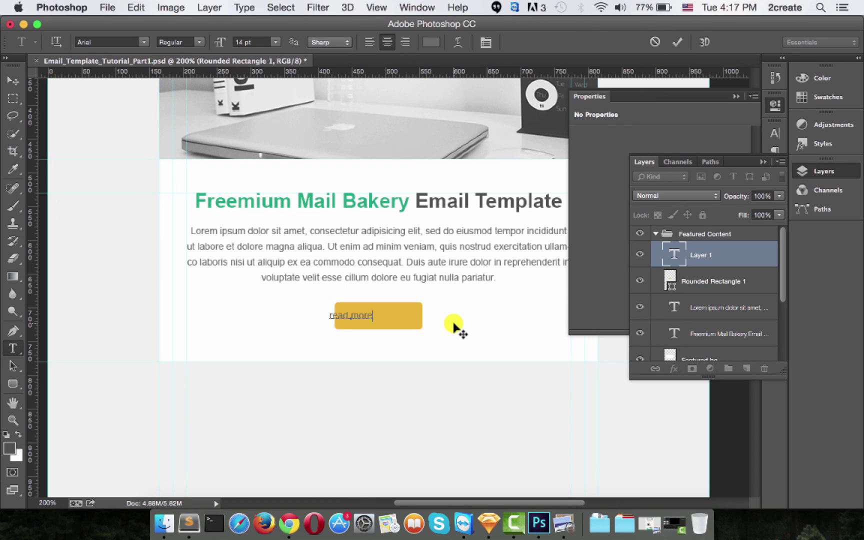
- Format the whole button label in all caps and set its text color to white
{"action": "key", "text": "super+a"}
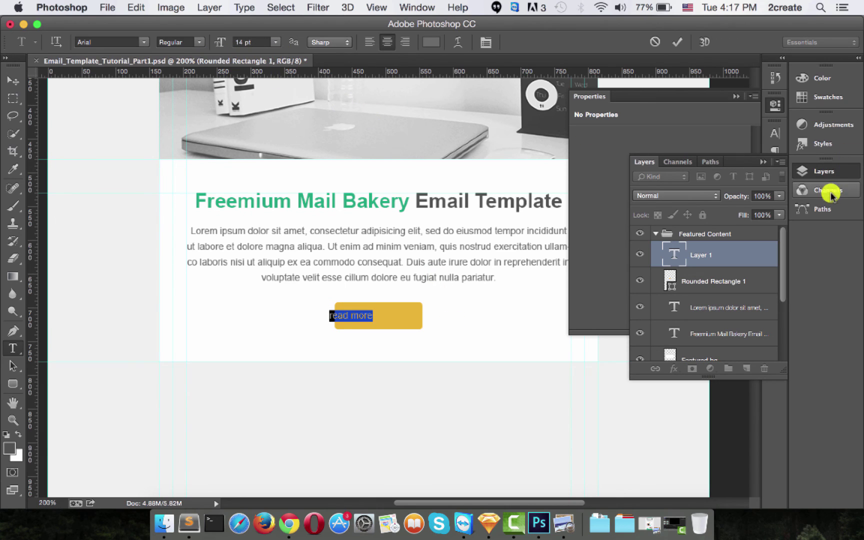
{"action": "left_click", "coordinate": [776, 133]}
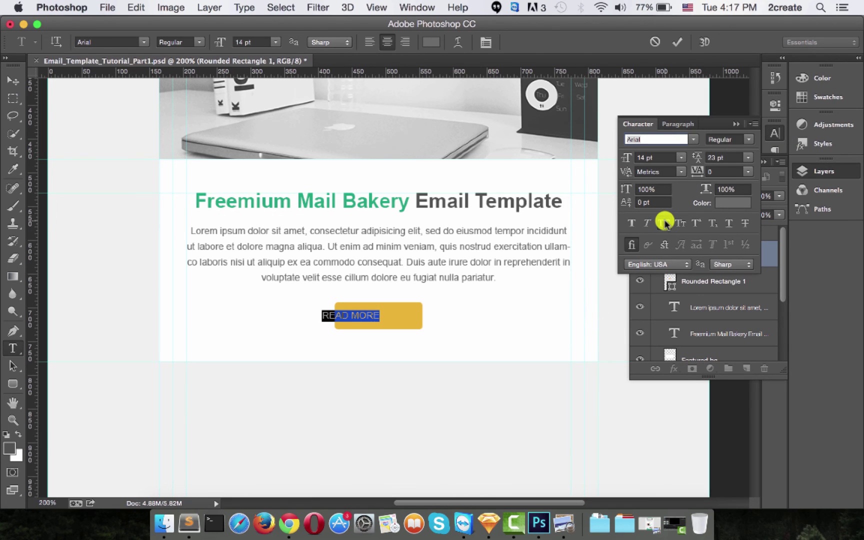
{"action": "left_click", "coordinate": [733, 202]}
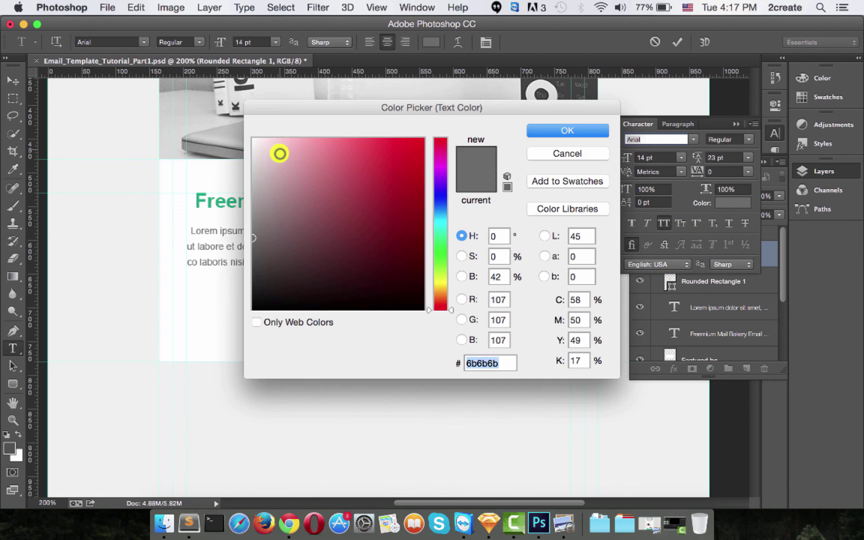
{"action": "left_click_drag", "start_coordinate": [280, 154], "coordinate": [239, 129]}
{"action": "left_click", "coordinate": [535, 130]}
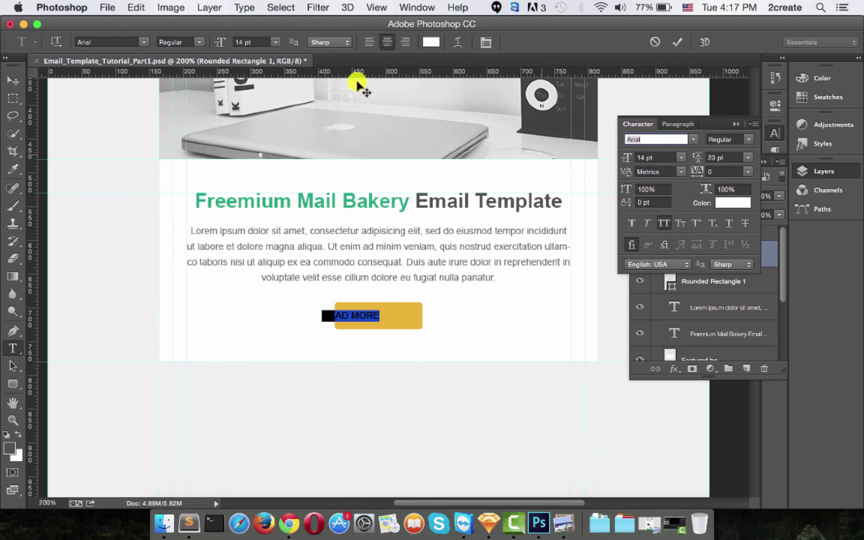
{"action": "left_click", "coordinate": [13, 81]}
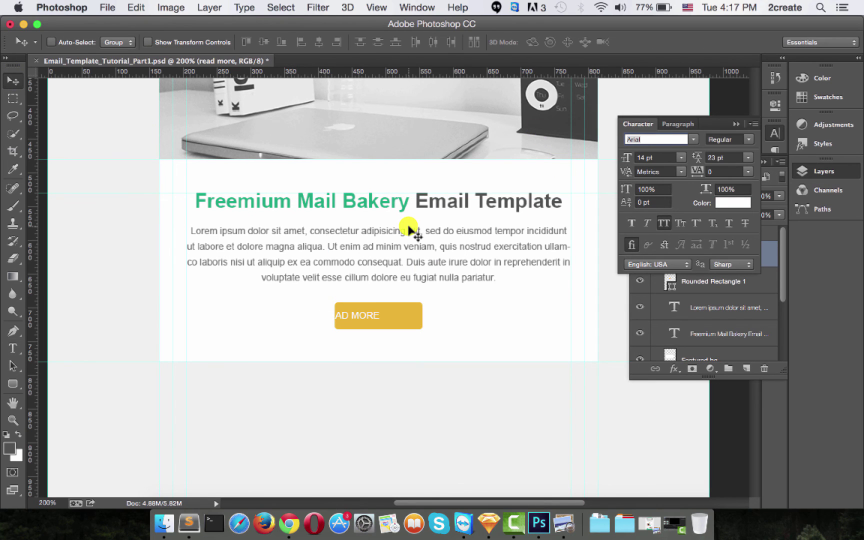
- Load the button shape as a selection, center the label on it horizontally and vertically, and deselect
{"action": "left_click", "coordinate": [785, 281]}
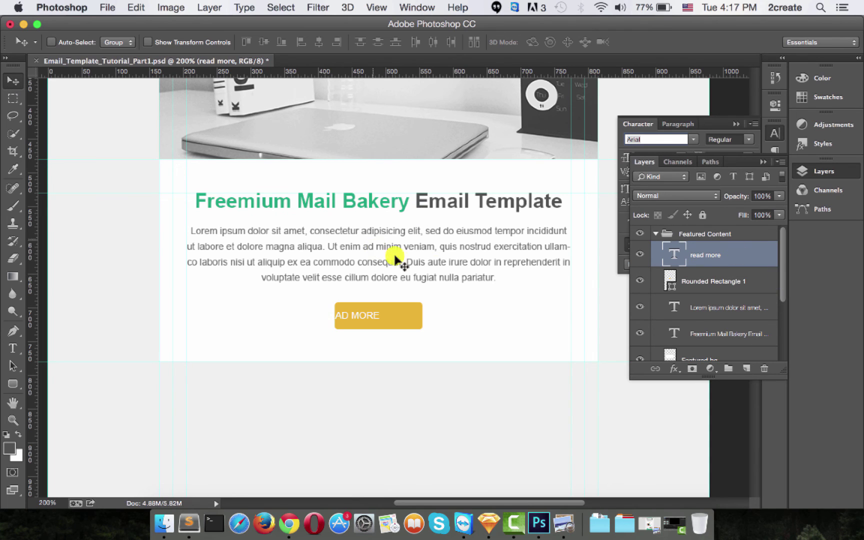
{"action": "left_click", "coordinate": [673, 289], "text": "super"}
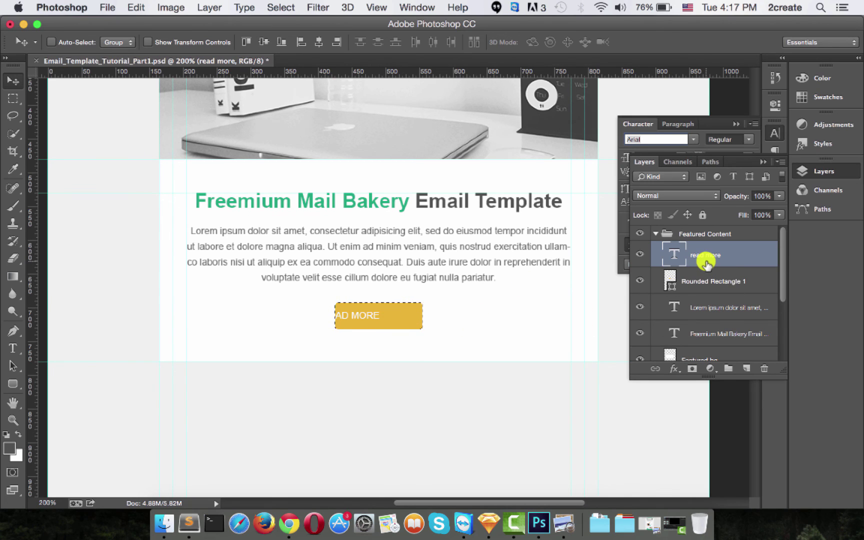
{"action": "left_click", "coordinate": [318, 44]}
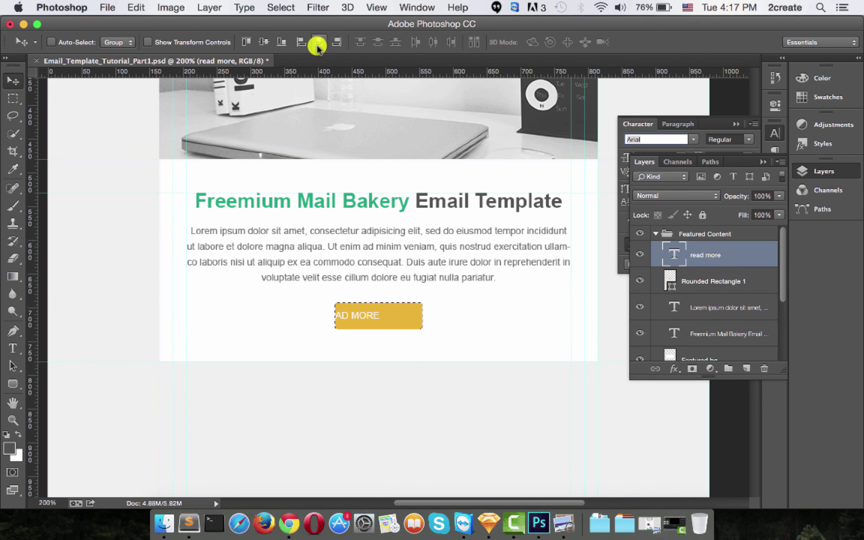
{"action": "left_click", "coordinate": [318, 45]}
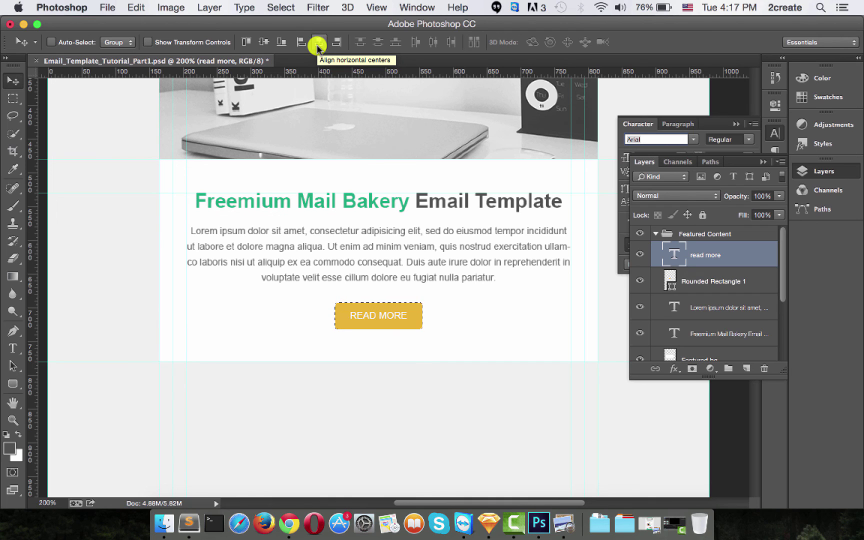
{"action": "left_click", "coordinate": [263, 43]}
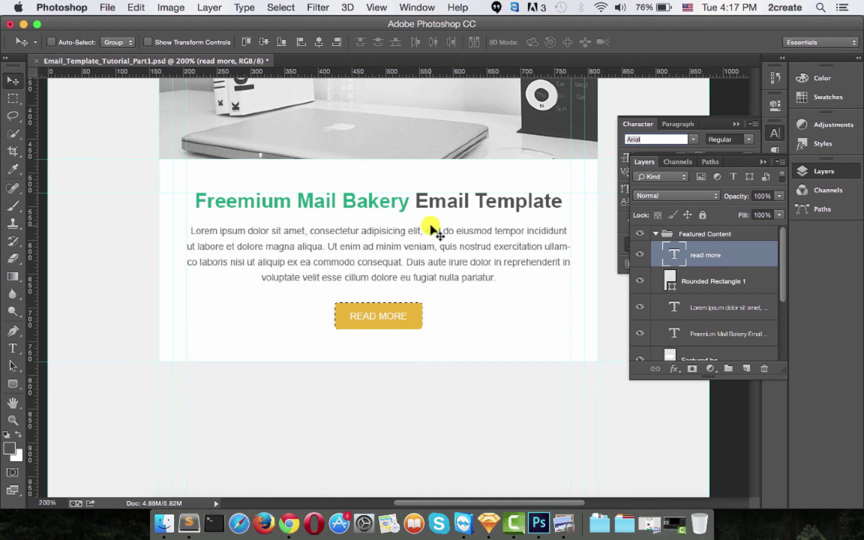
{"action": "left_click", "coordinate": [14, 98]}
{"action": "left_click", "coordinate": [487, 300]}
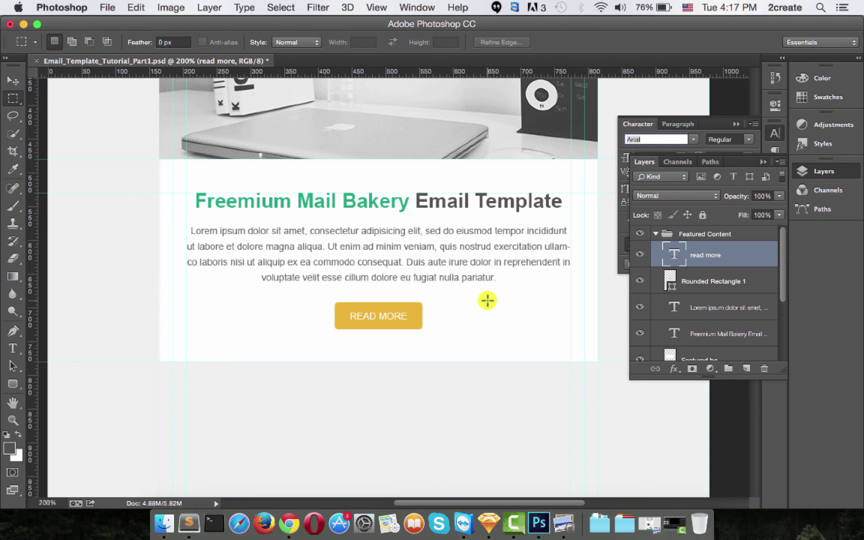
- Rename the Rounded Rectangle 1 layer as "button bg"
{"action": "left_click", "coordinate": [728, 283]}
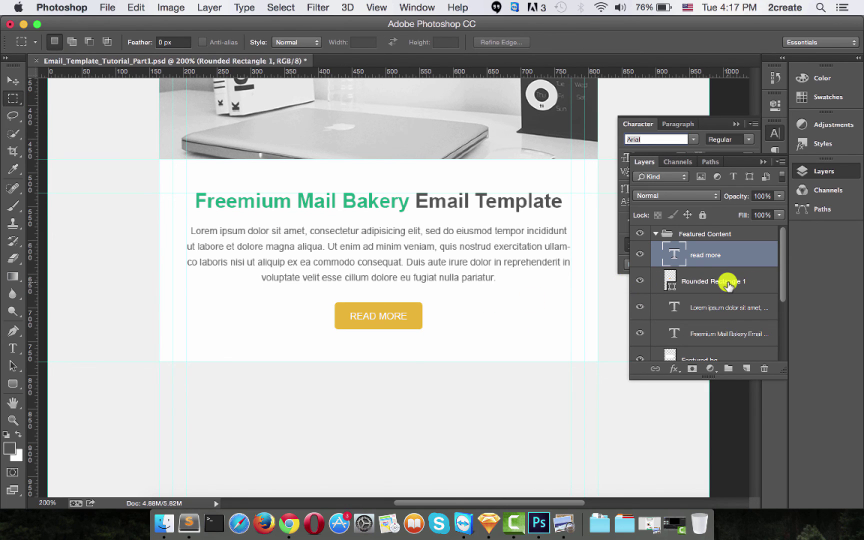
{"action": "double_click", "coordinate": [728, 282]}
{"action": "type", "text": "button bg"}
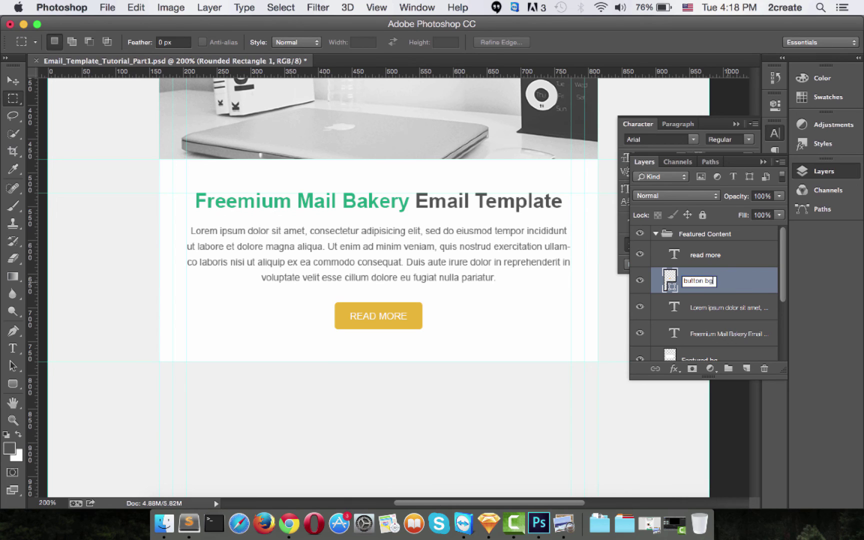
{"action": "key", "text": "Return"}
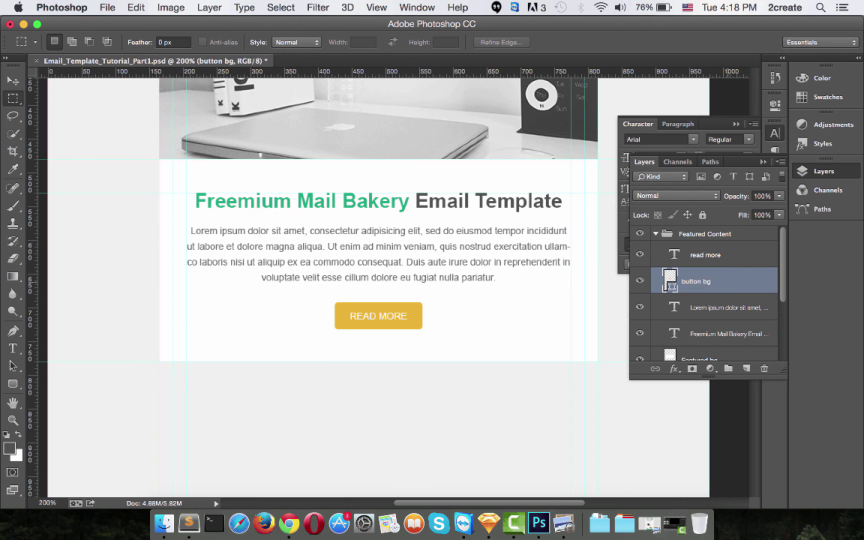
- Group the read more and button bg layers as "read more btn" and collapse the Featured Content group
{"action": "left_click", "coordinate": [729, 263], "text": "shift"}
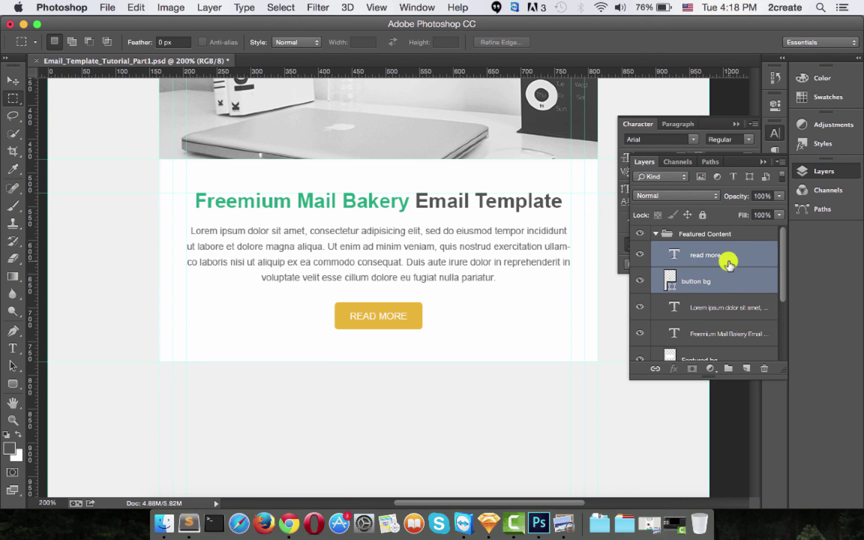
{"action": "key", "text": "super+g"}
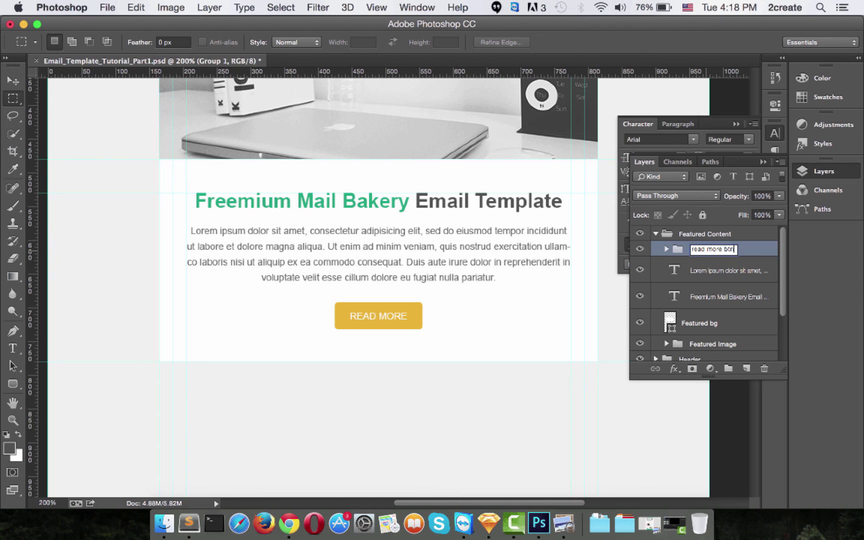
{"action": "key", "text": "Return"}
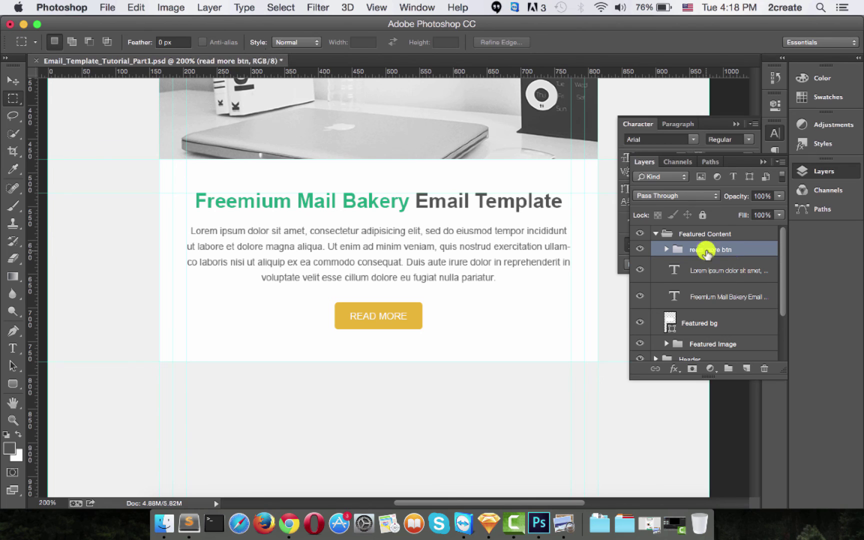
{"action": "left_click", "coordinate": [655, 234]}
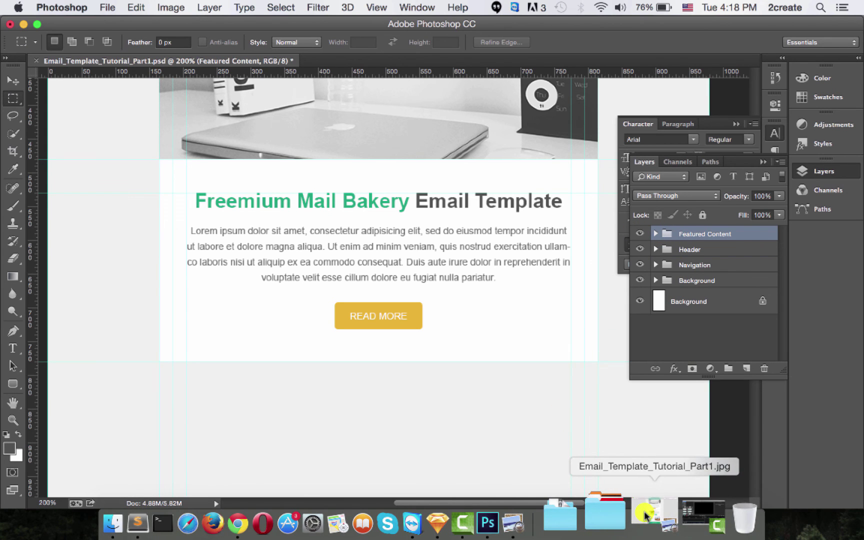
- Switch to Preview to examine the reference design in Email_Template_Tutorial_Part1.jpg
{"action": "left_click", "coordinate": [646, 515]}
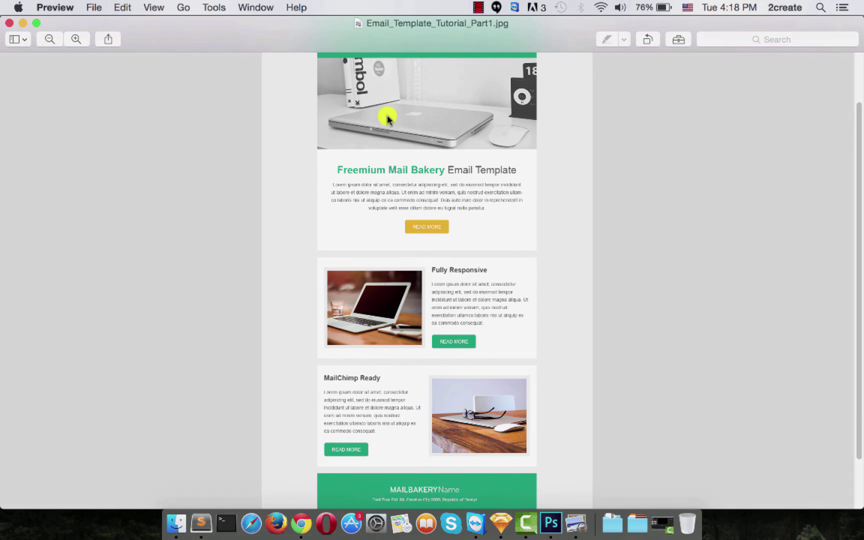